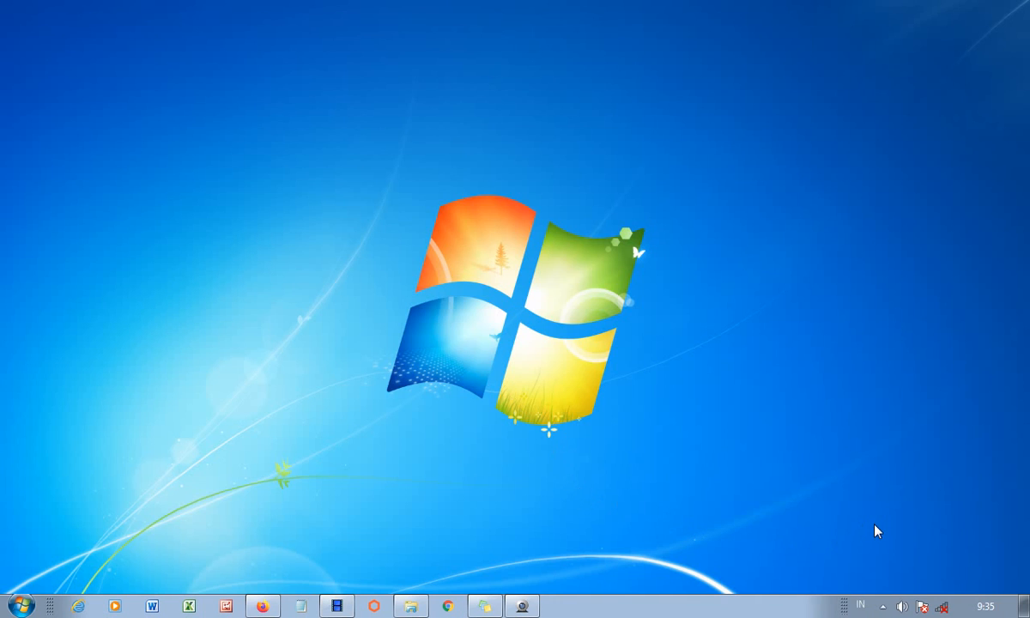
# - Bring the Firefox window with the SMA Negeri 9 Kuningan site forward and select its address
pyautogui.click(262, 607)
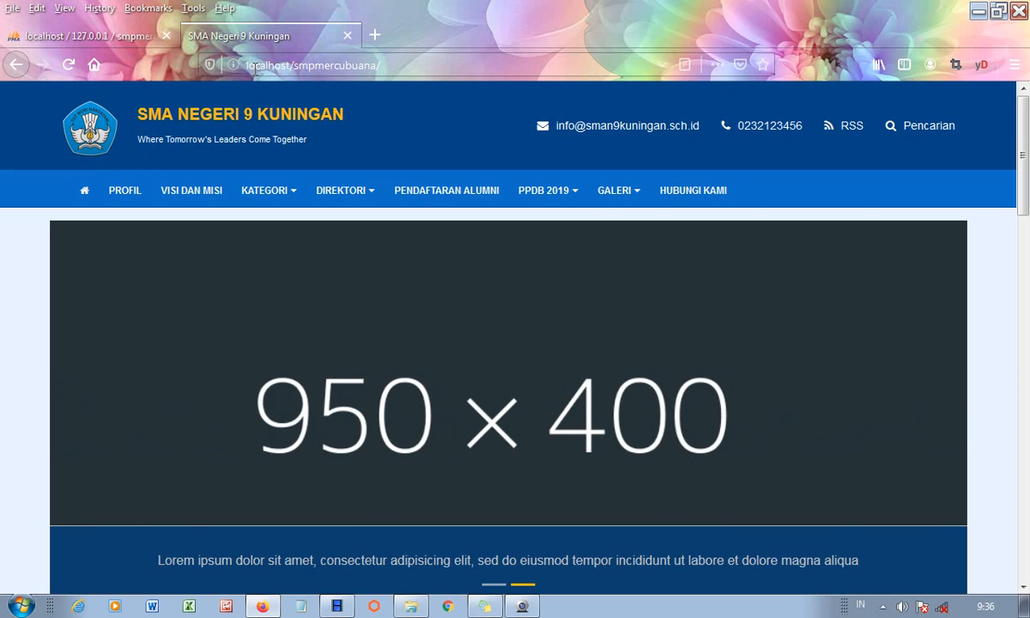
pyautogui.click(397, 64)
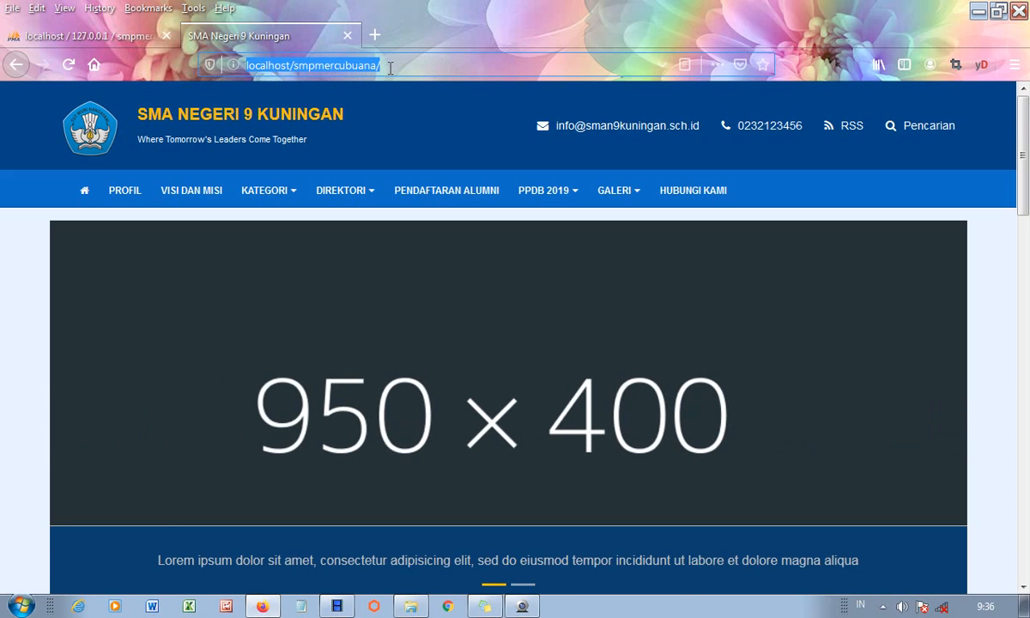
# - Append 'login' to the site address to open the login page
pyautogui.click(390, 67)
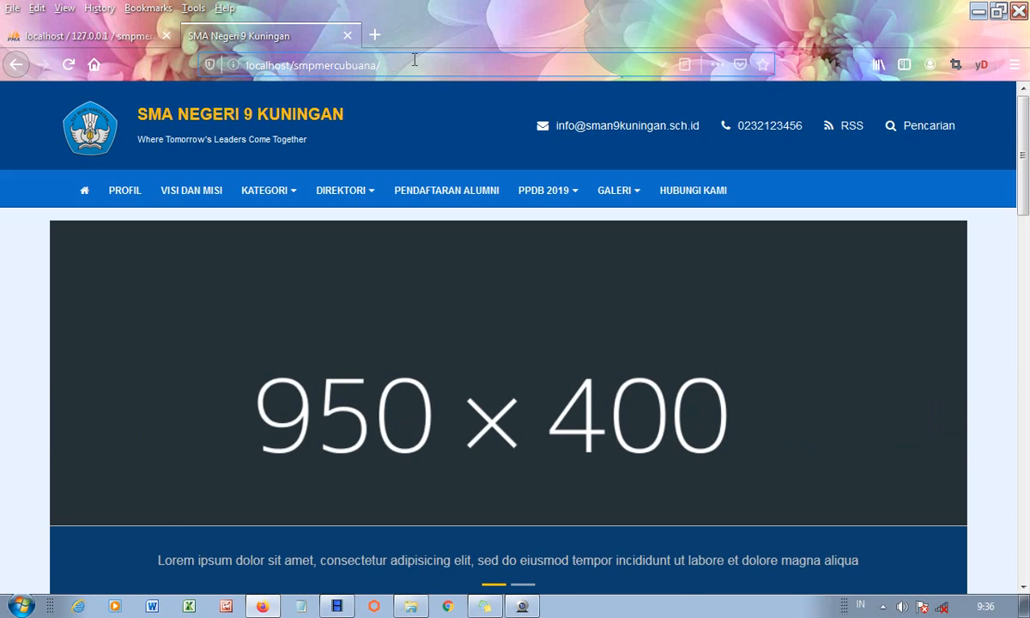
pyautogui.write('lo')
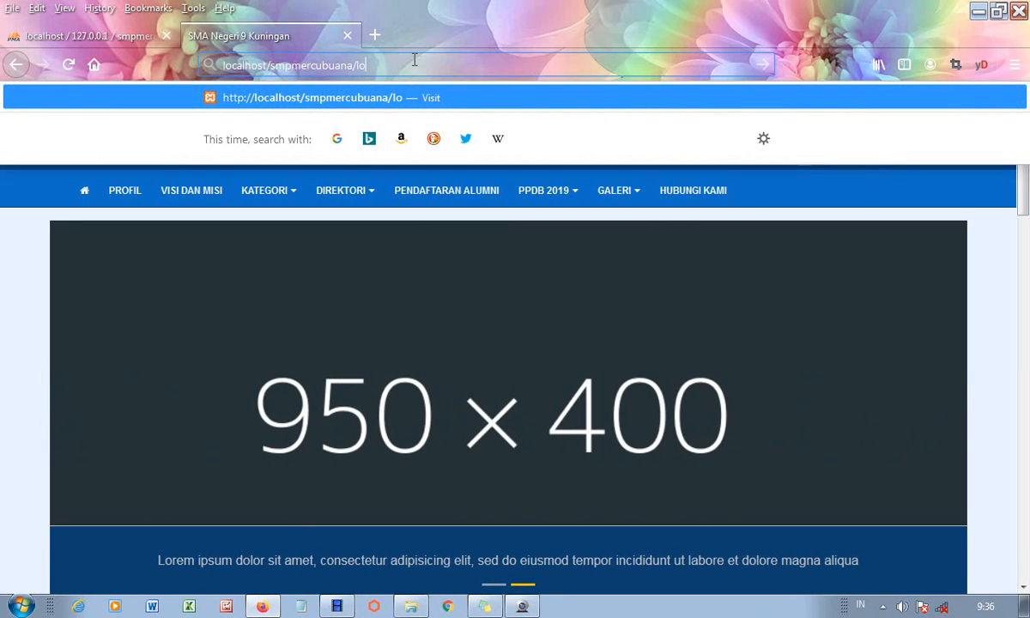
pyautogui.write('gin')
pyautogui.click(385, 101)
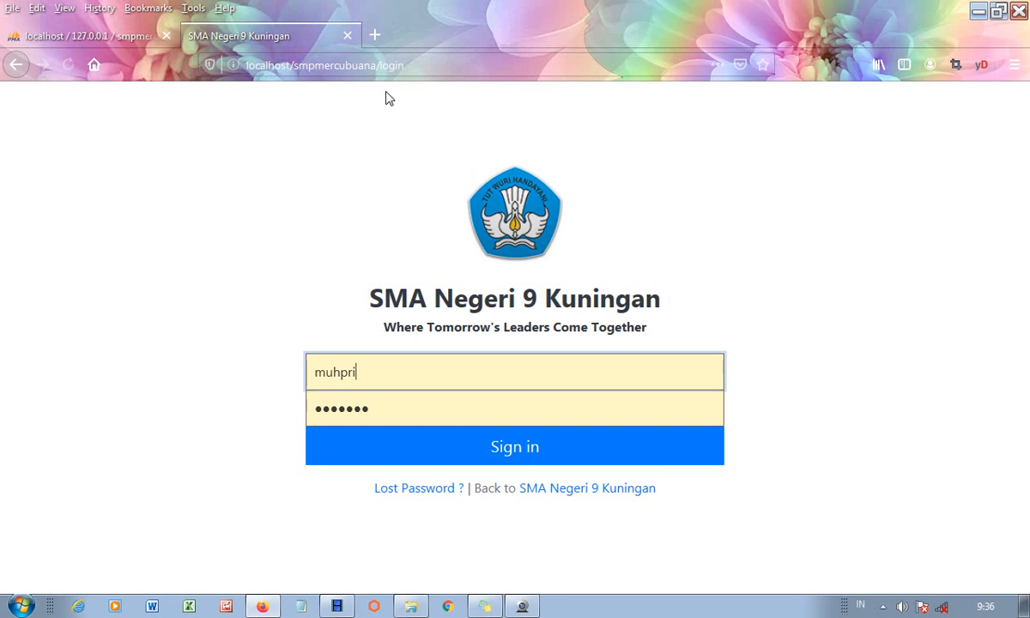
# - Replace the autofilled credentials with the admin username and password, then sign in
pyautogui.click(375, 359)
pyautogui.moveTo(369, 374); pyautogui.dragTo(295, 375)
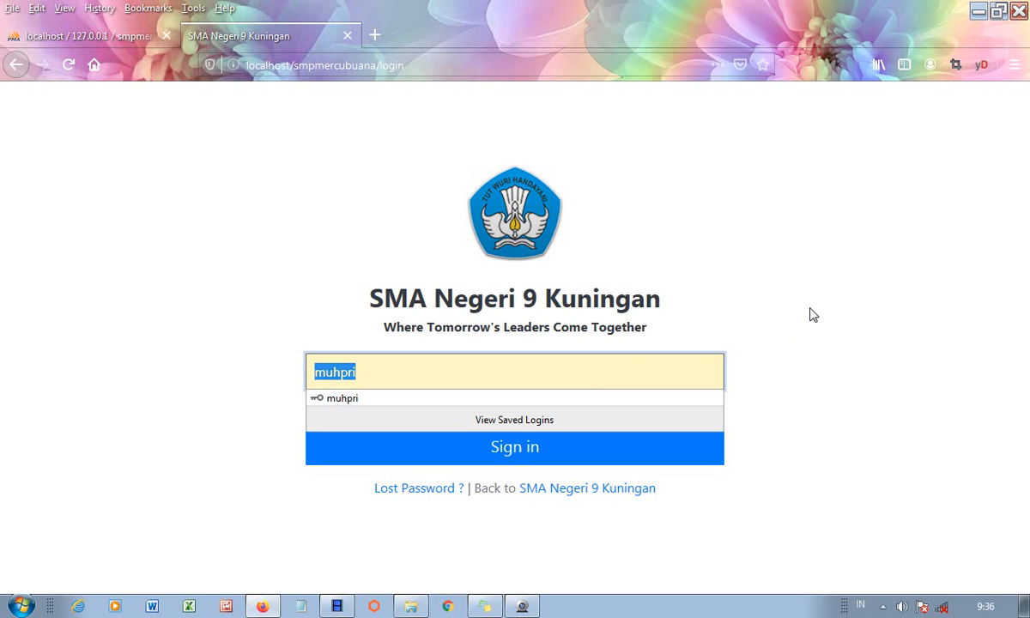
pyautogui.write('administrator')
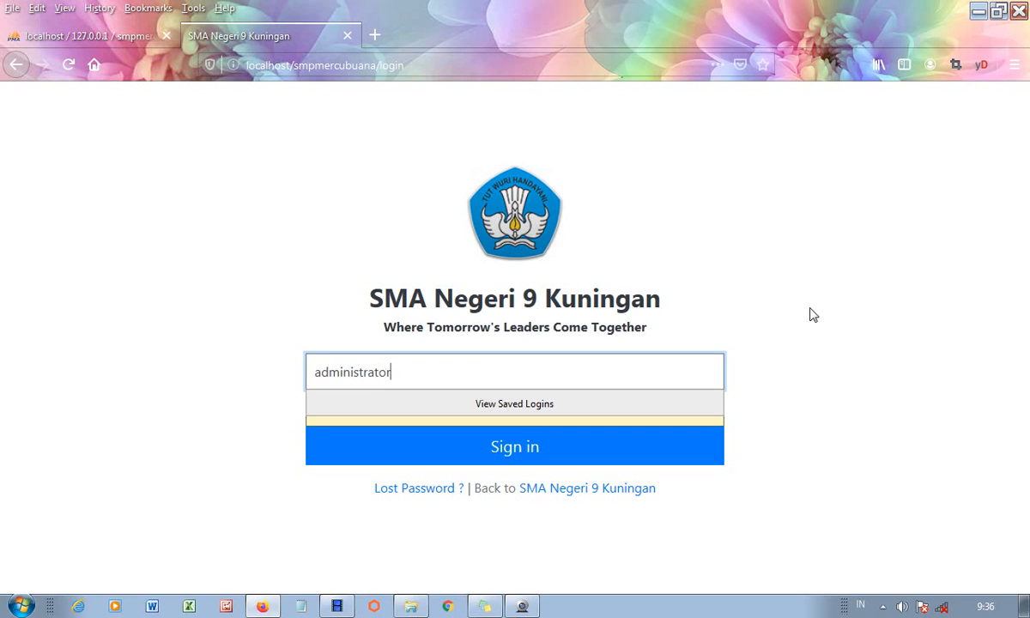
pyautogui.hotkey('ctrl', 'a')
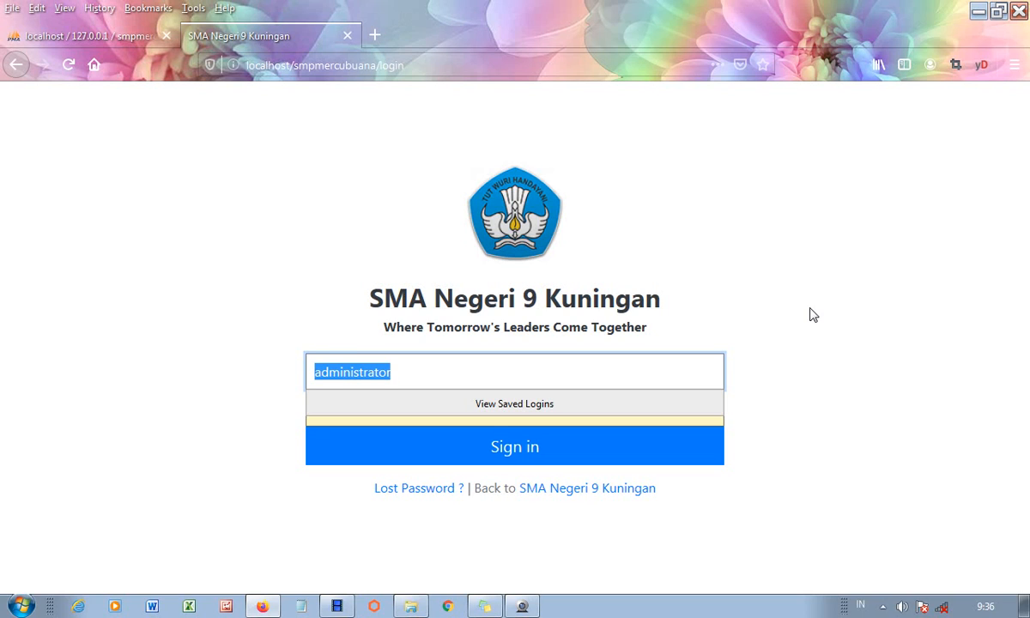
pyautogui.press('Tab')
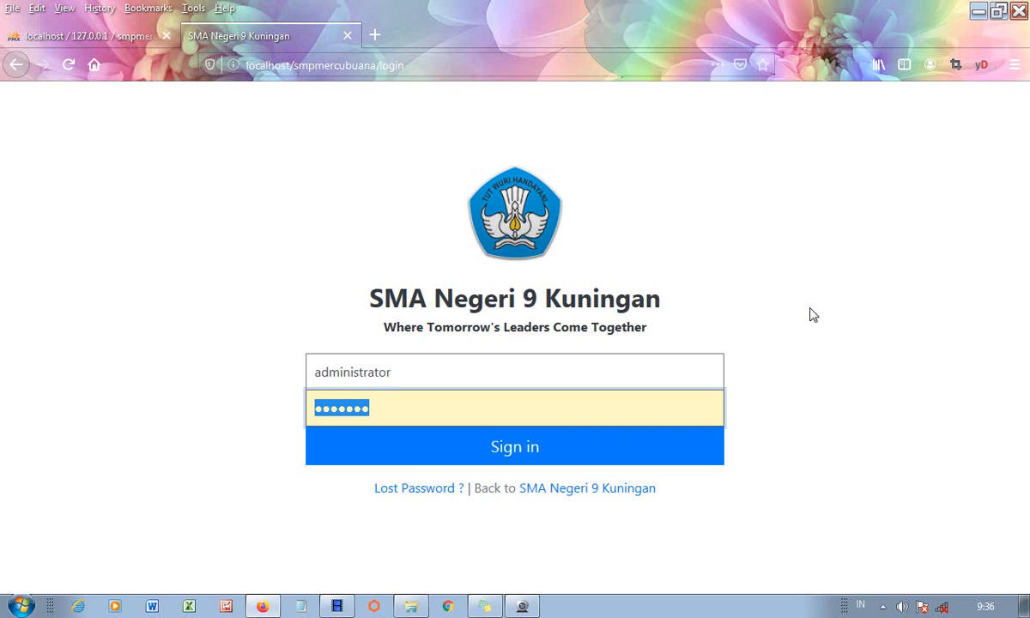
pyautogui.write('a')
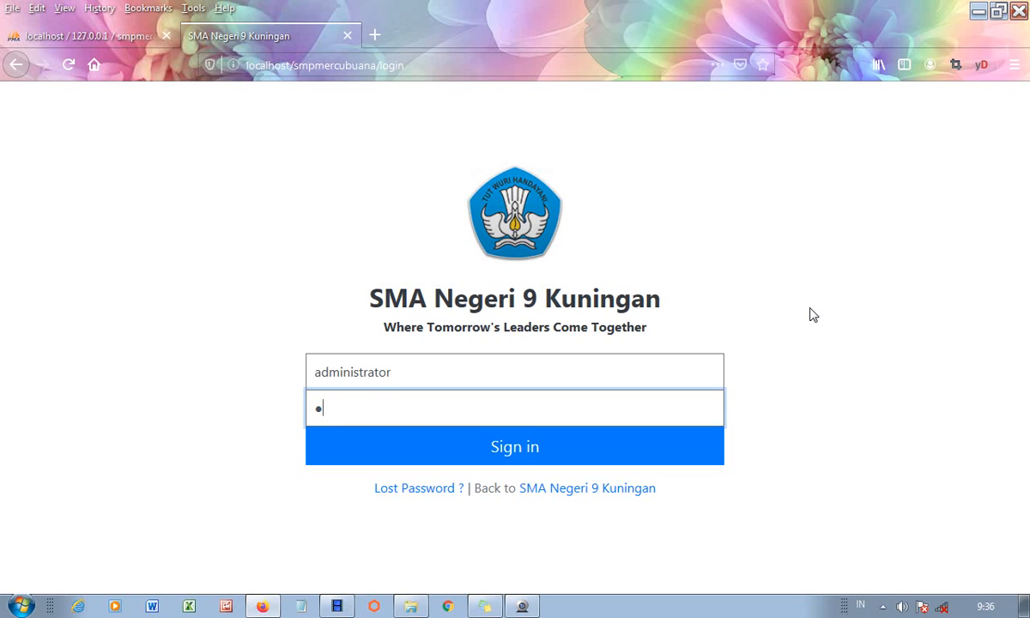
pyautogui.press('BackSpace')
pyautogui.hotkey('ctrl', 'v')
pyautogui.click(536, 465)
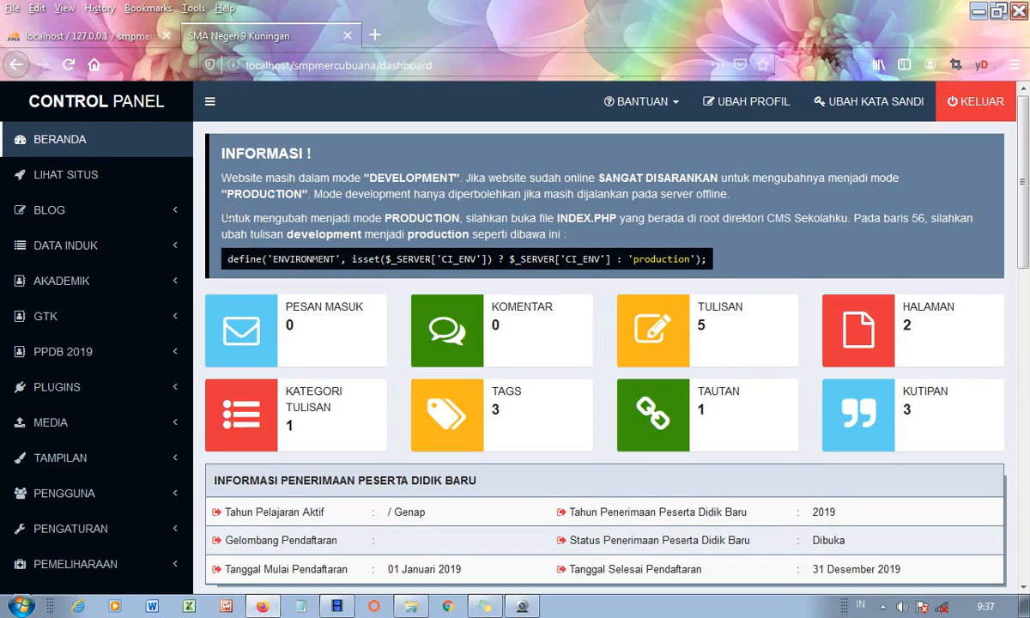
# - Copy the word 'production' from the dashboard's development-mode notice
pyautogui.moveTo(223, 215); pyautogui.dragTo(614, 219)
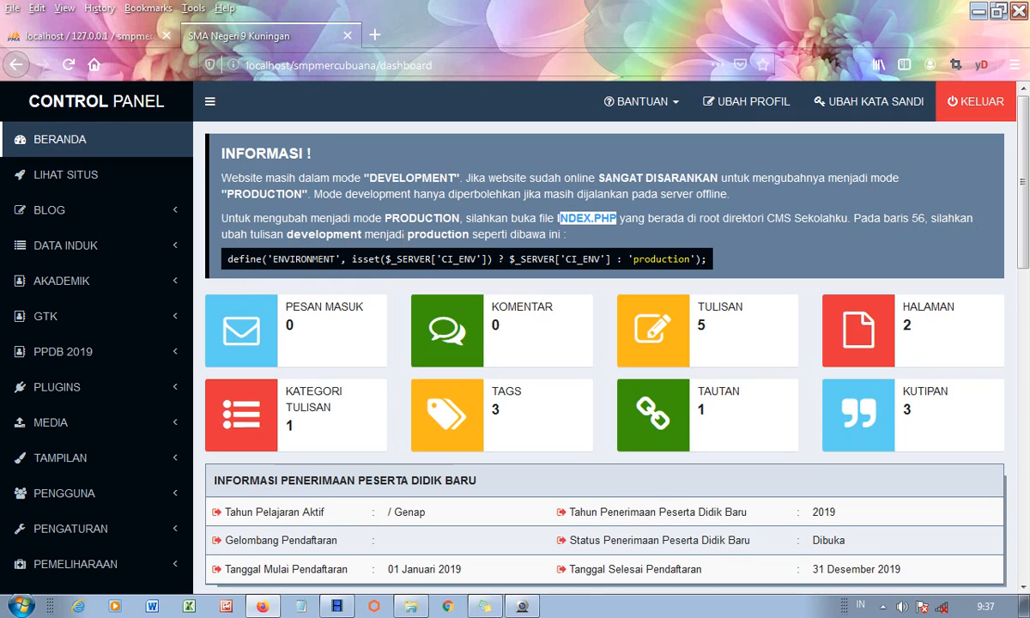
pyautogui.moveTo(409, 234); pyautogui.dragTo(469, 235)
pyautogui.rightClick(468, 235)
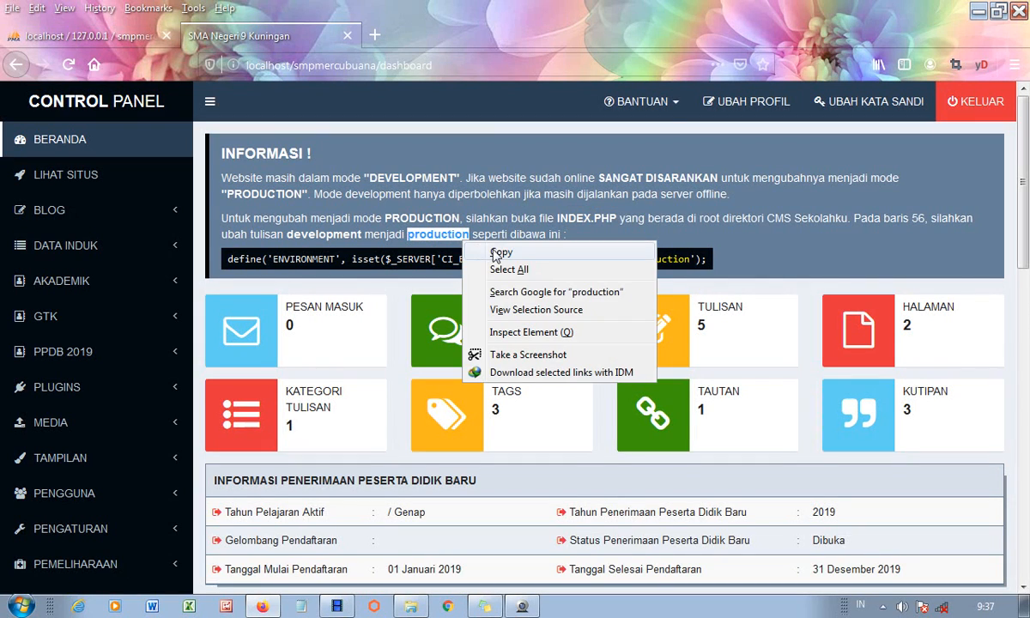
pyautogui.click(494, 255)
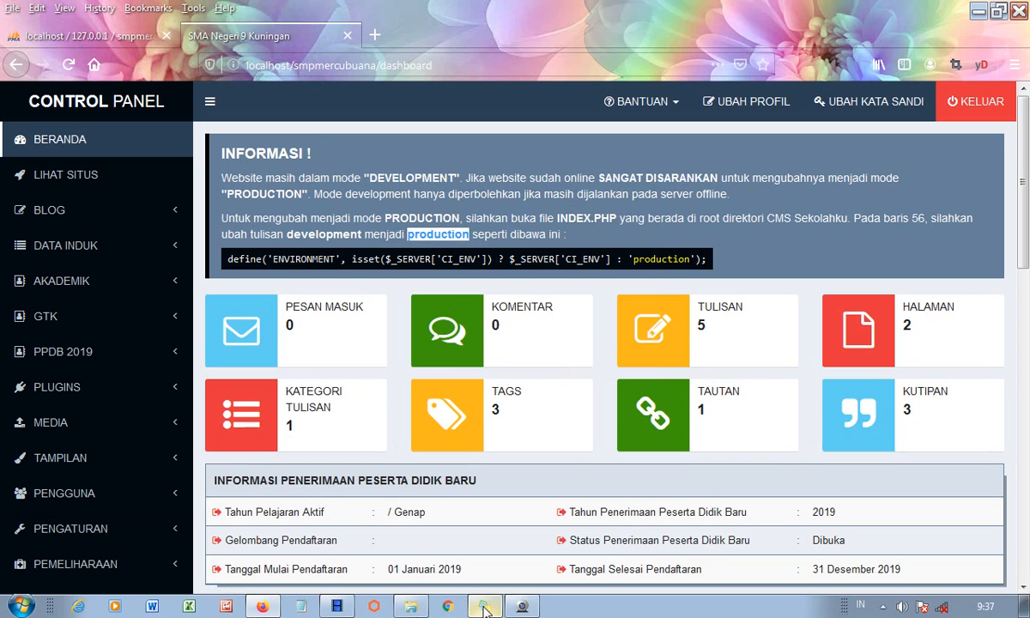
pyautogui.click(411, 606)
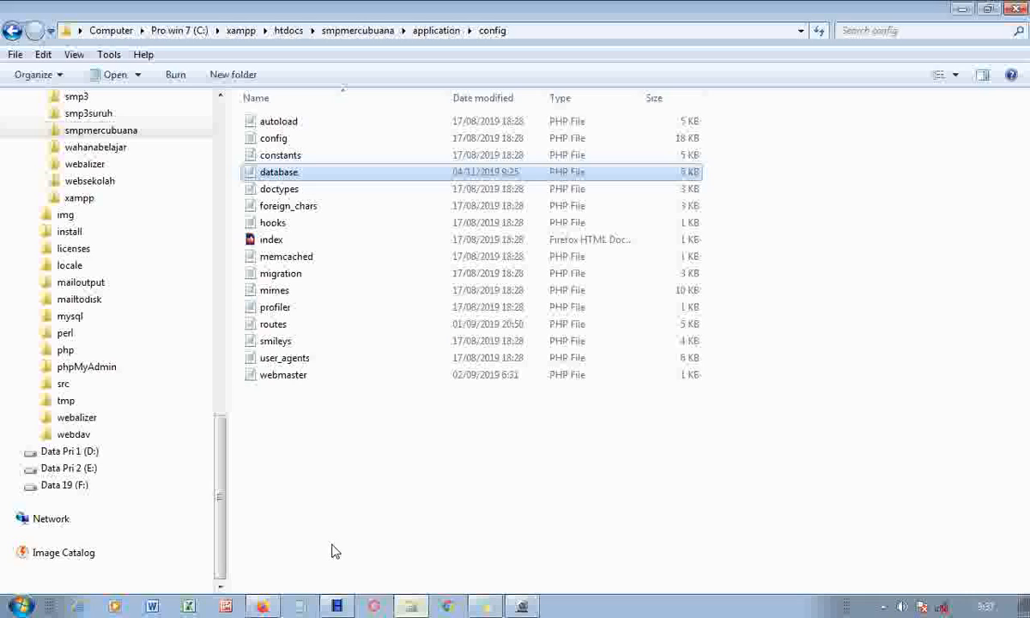
# - Open index.php from the smpmercubuana site folder with Edit with Notepad++
pyautogui.click(111, 131)
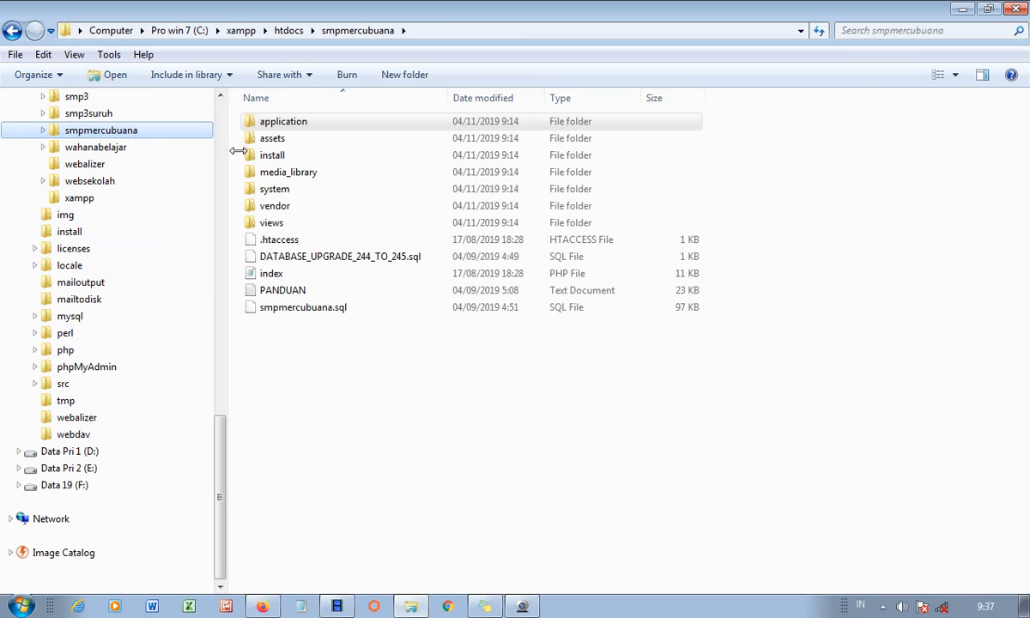
pyautogui.click(266, 274)
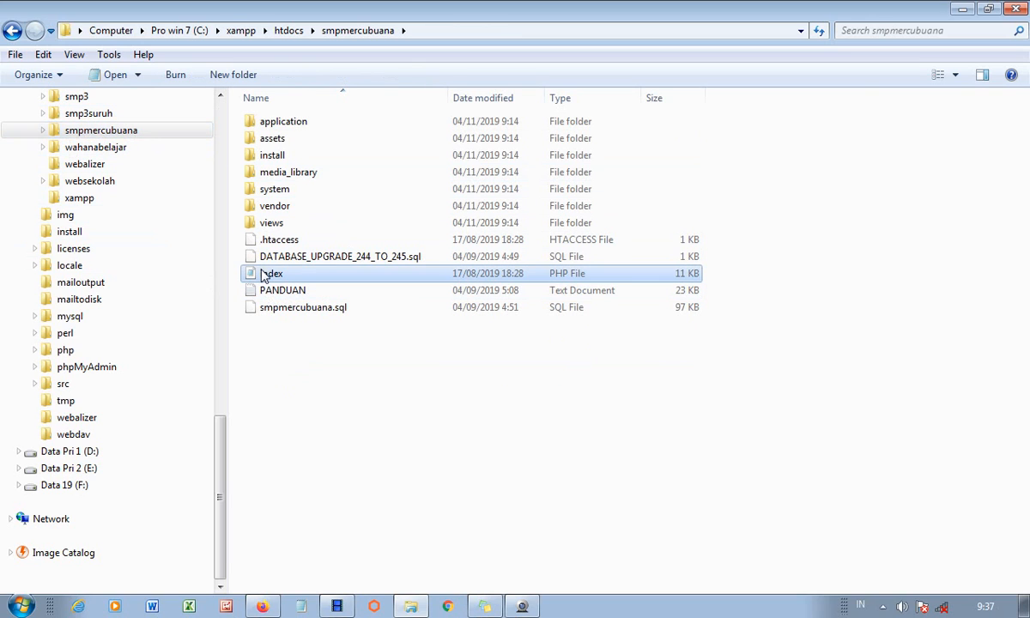
pyautogui.rightClick(265, 274)
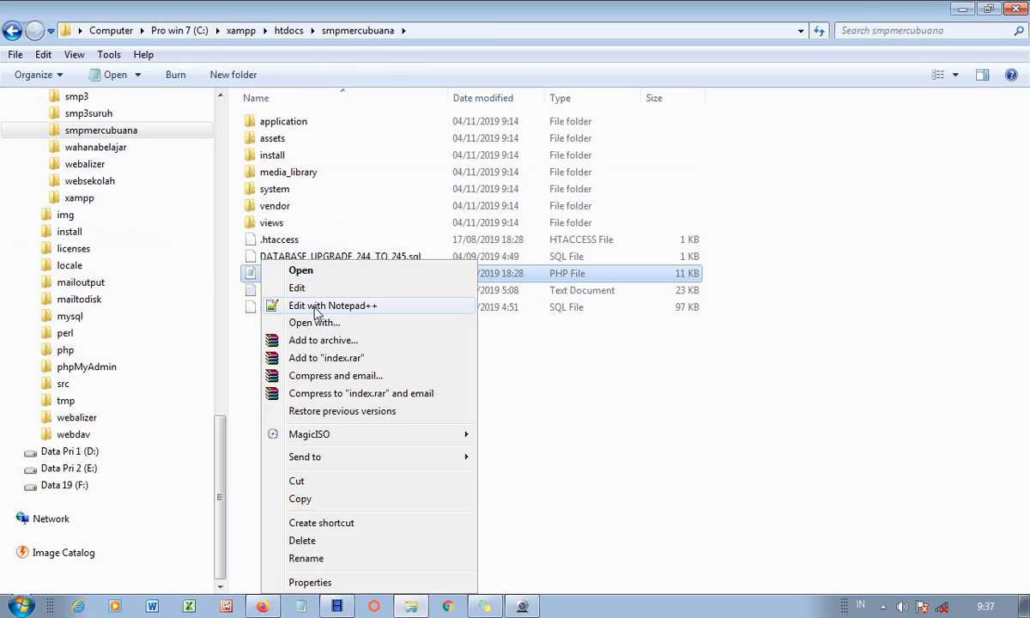
pyautogui.click(316, 307)
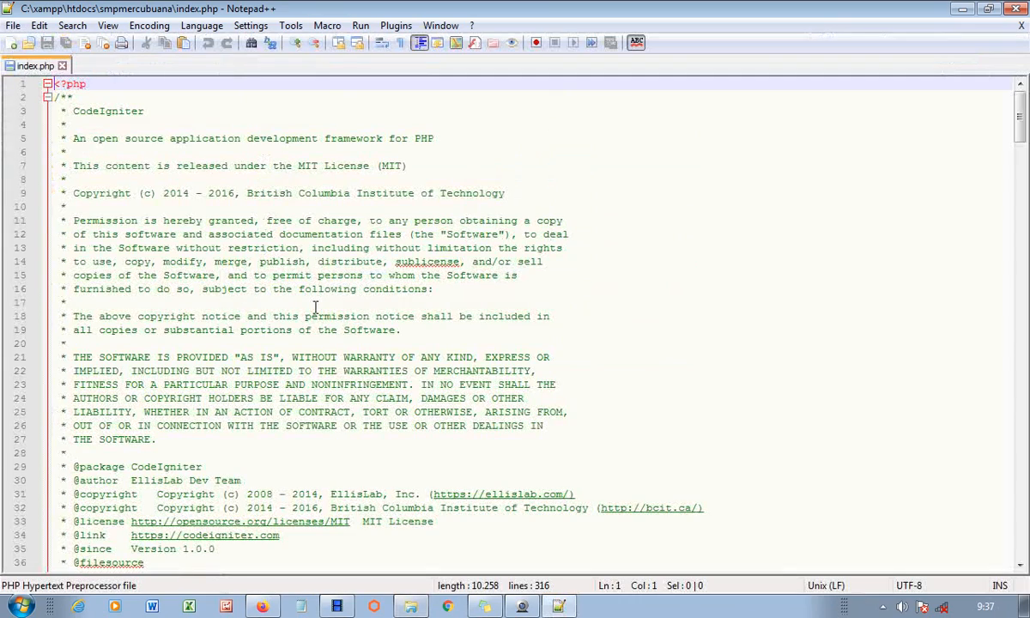
# - Replace 'development' with the pasted 'production' on line 56 of index.php
pyautogui.scroll(-13, 326, 318)
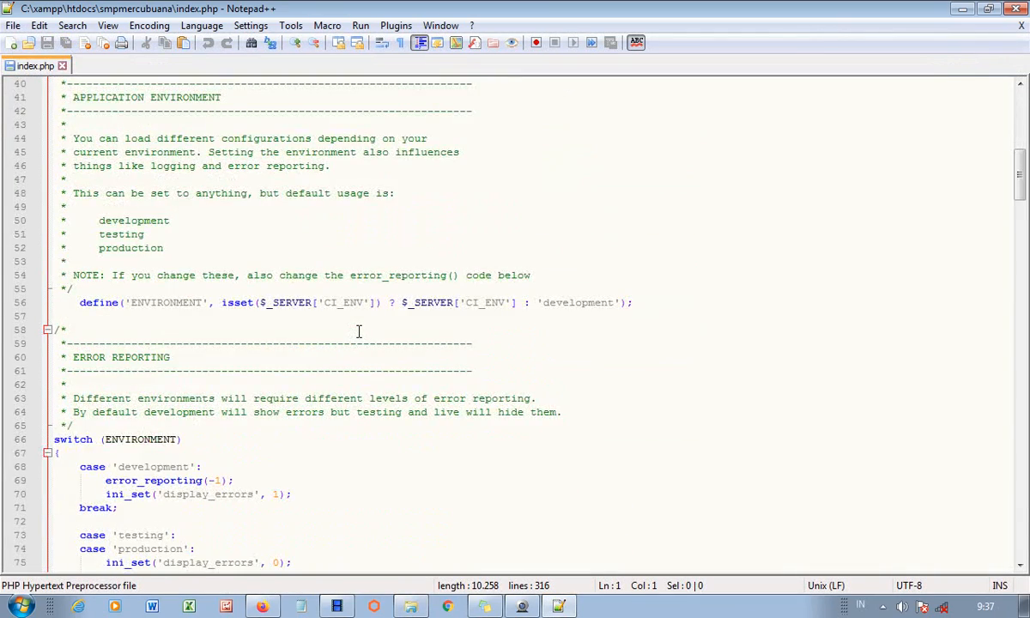
pyautogui.scroll(-2, 359, 332)
pyautogui.scroll(2, 352, 324)
pyautogui.moveTo(543, 303); pyautogui.dragTo(613, 306)
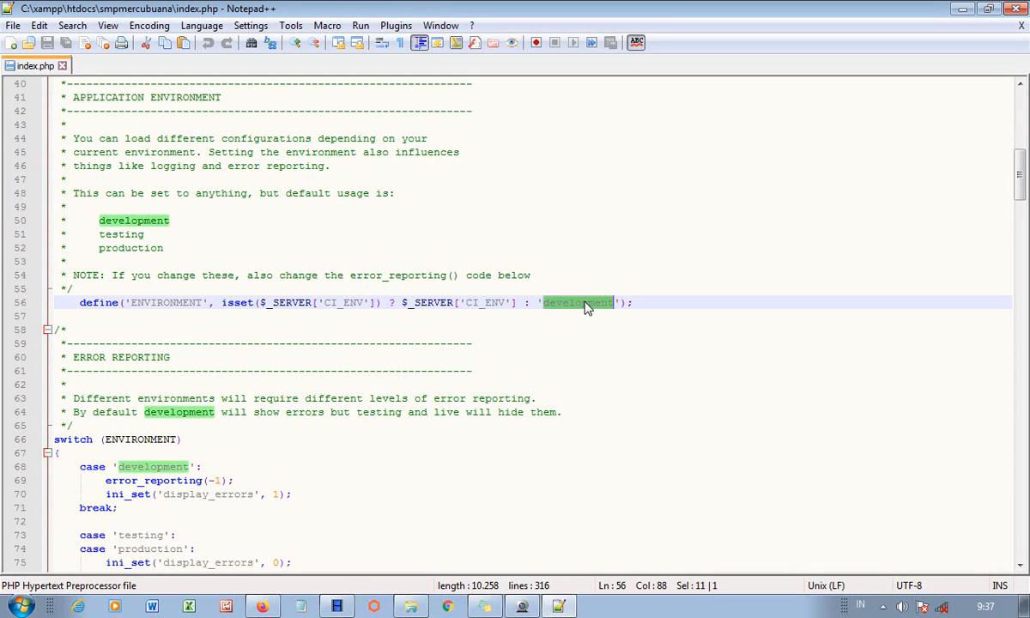
pyautogui.rightClick(584, 308)
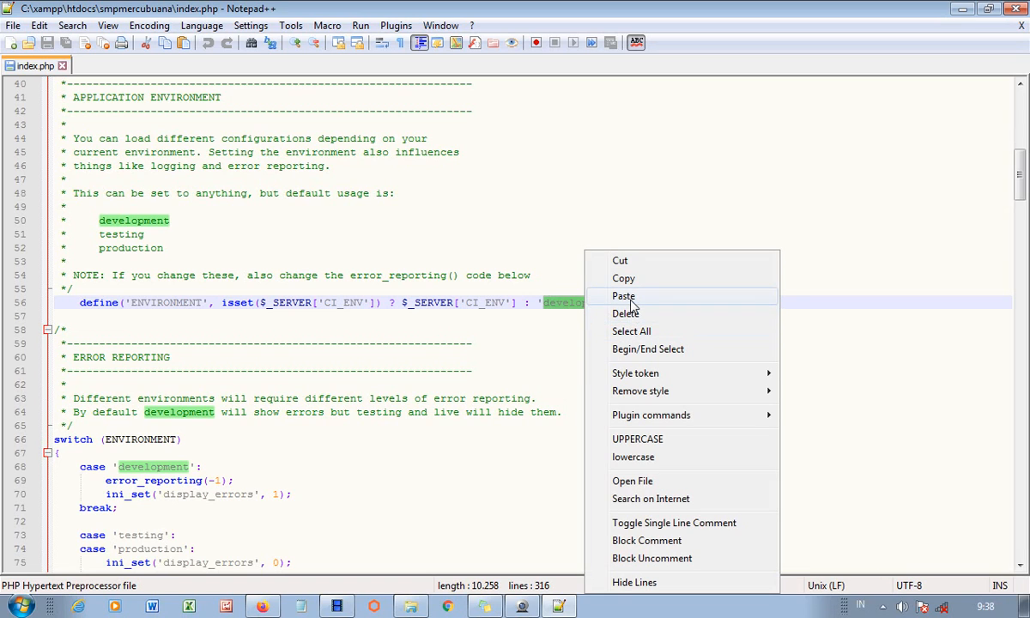
pyautogui.click(627, 297)
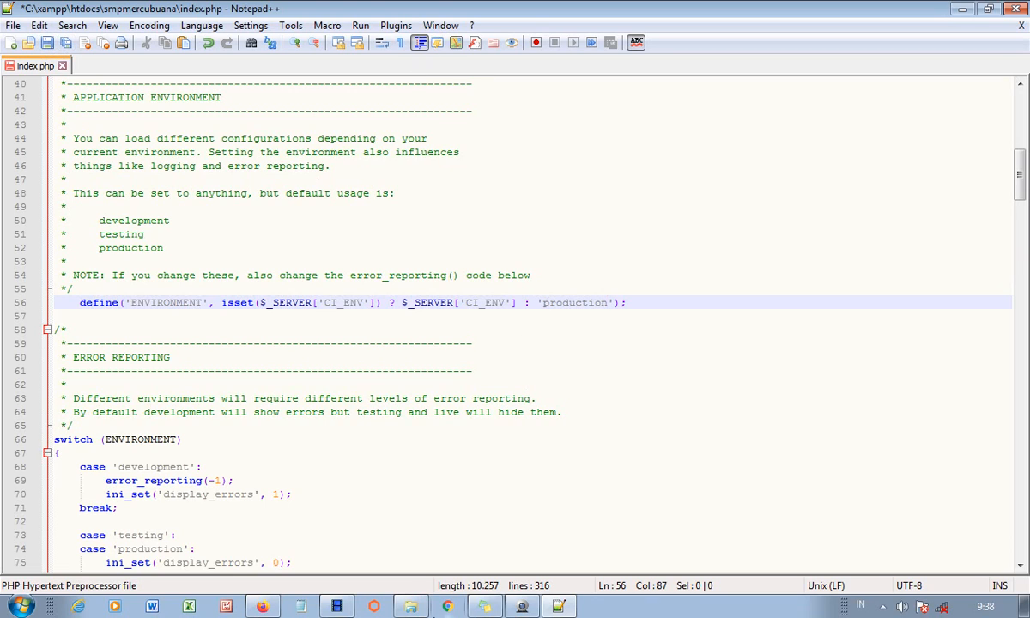
pyautogui.click(262, 607)
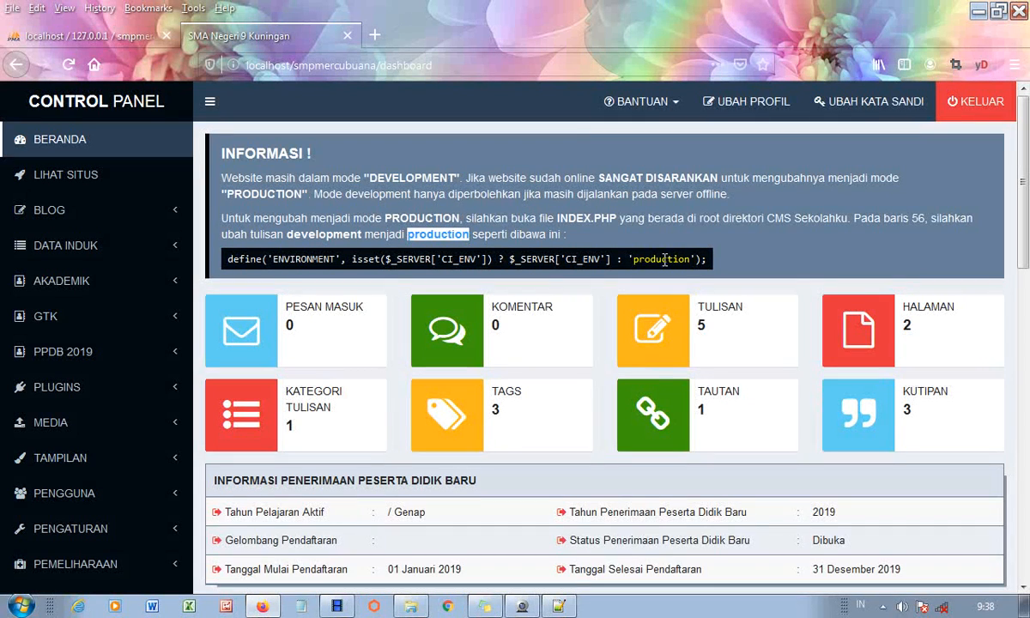
# - Copy the word 'production' again from the dashboard notice
pyautogui.moveTo(633, 260); pyautogui.dragTo(678, 264)
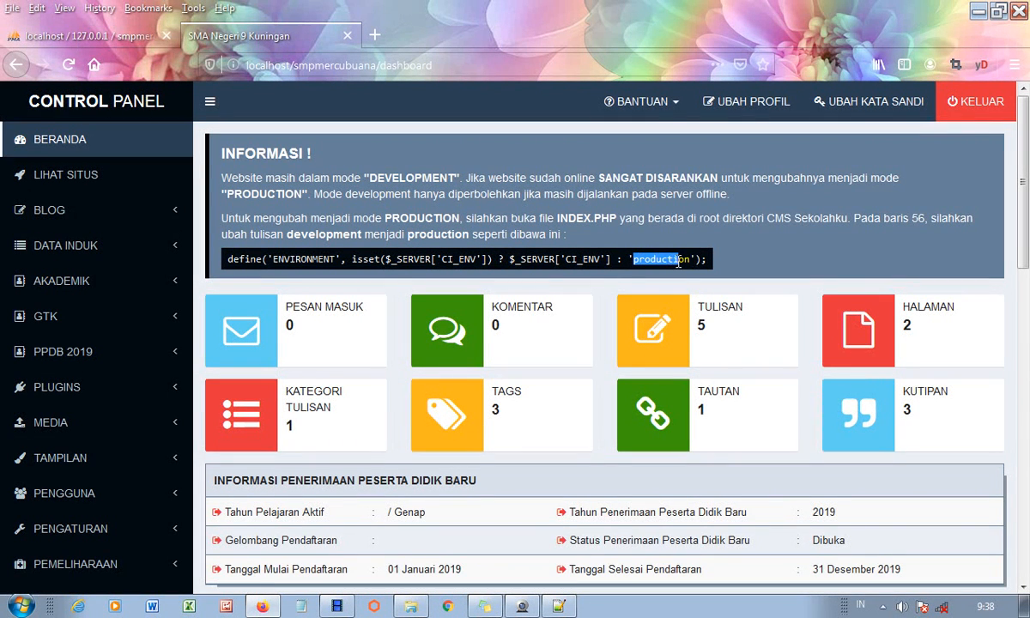
pyautogui.moveTo(410, 236); pyautogui.dragTo(473, 235)
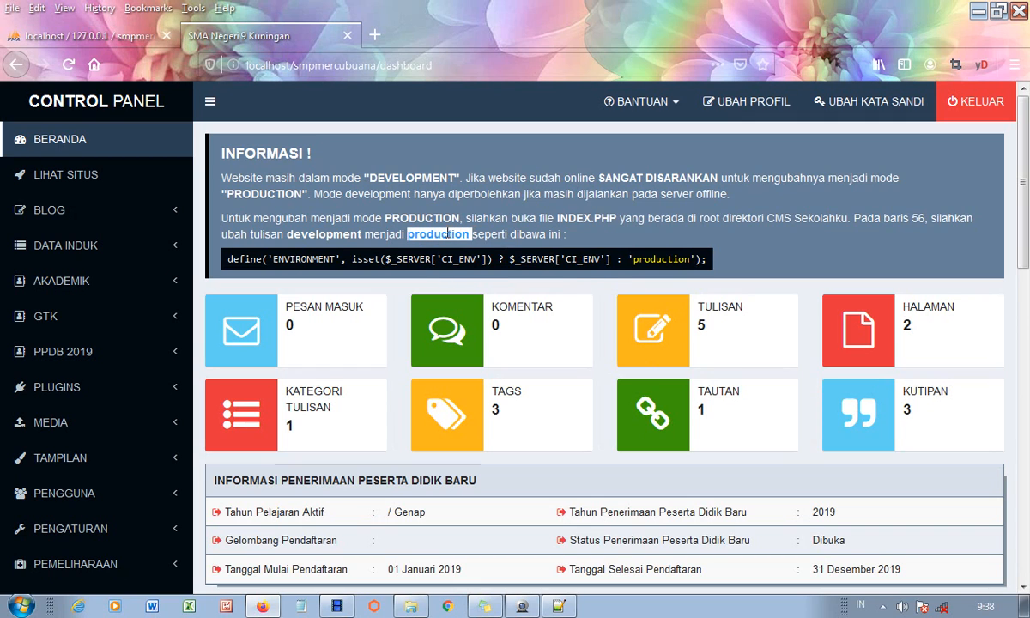
pyautogui.rightClick(447, 234)
pyautogui.click(478, 242)
# - Save index.php in Notepad++, close the file, and minimize the editor
pyautogui.click(564, 607)
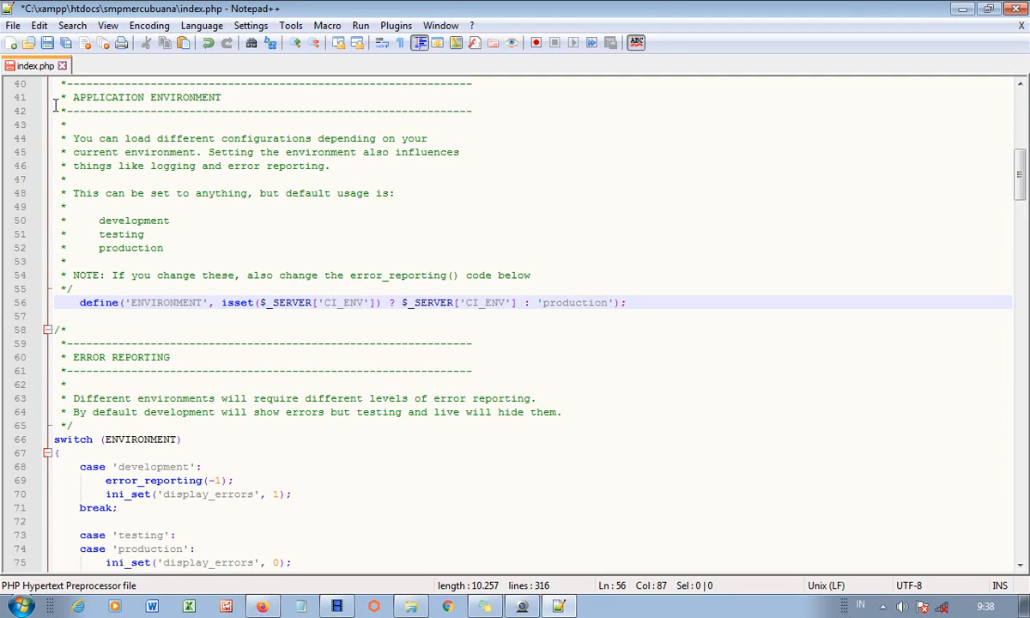
pyautogui.click(47, 42)
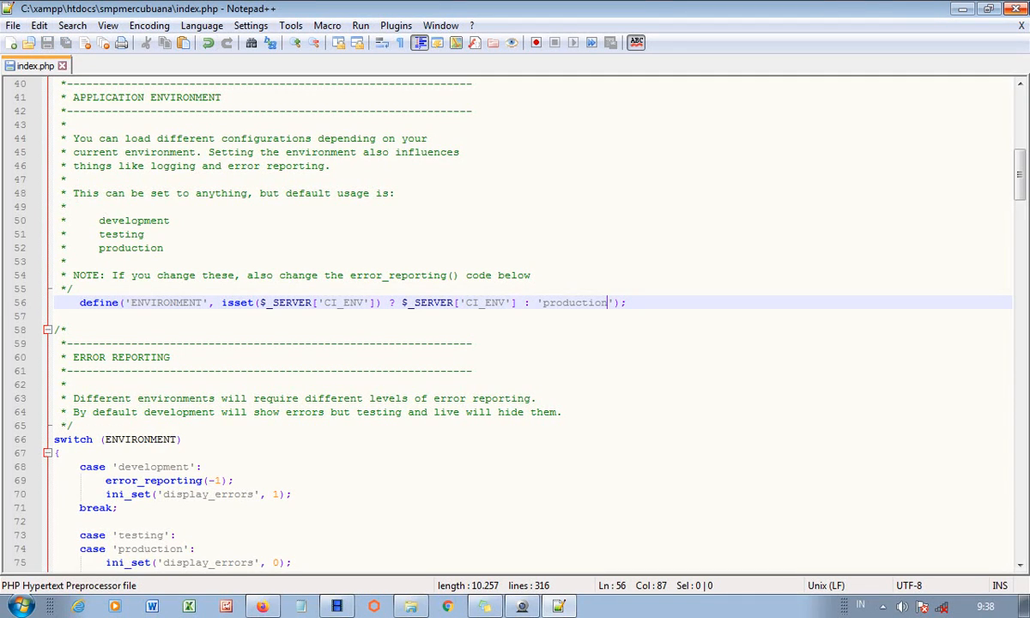
pyautogui.click(1022, 26)
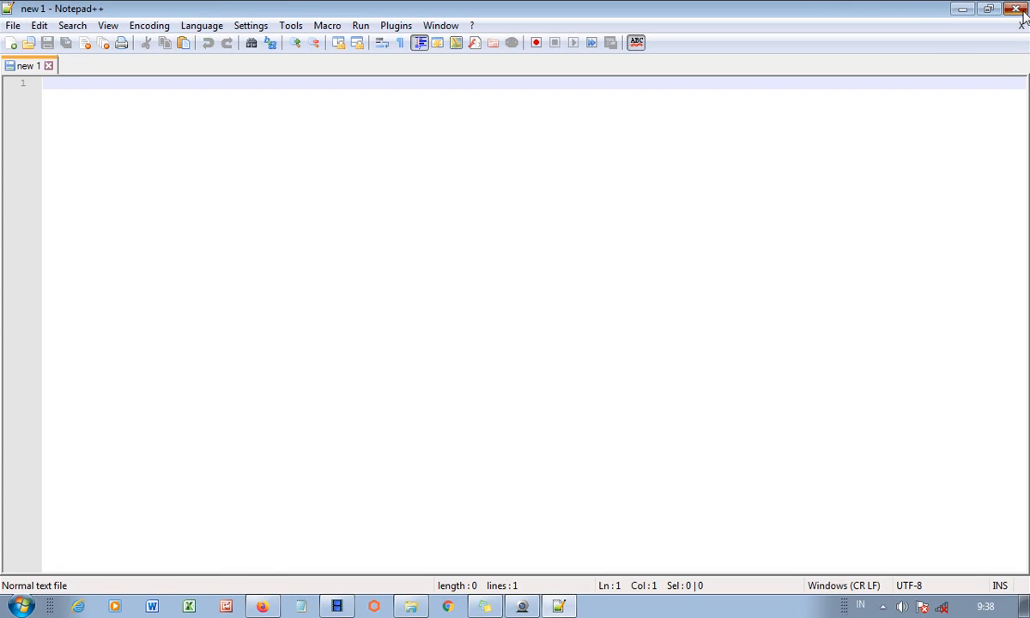
pyautogui.click(963, 8)
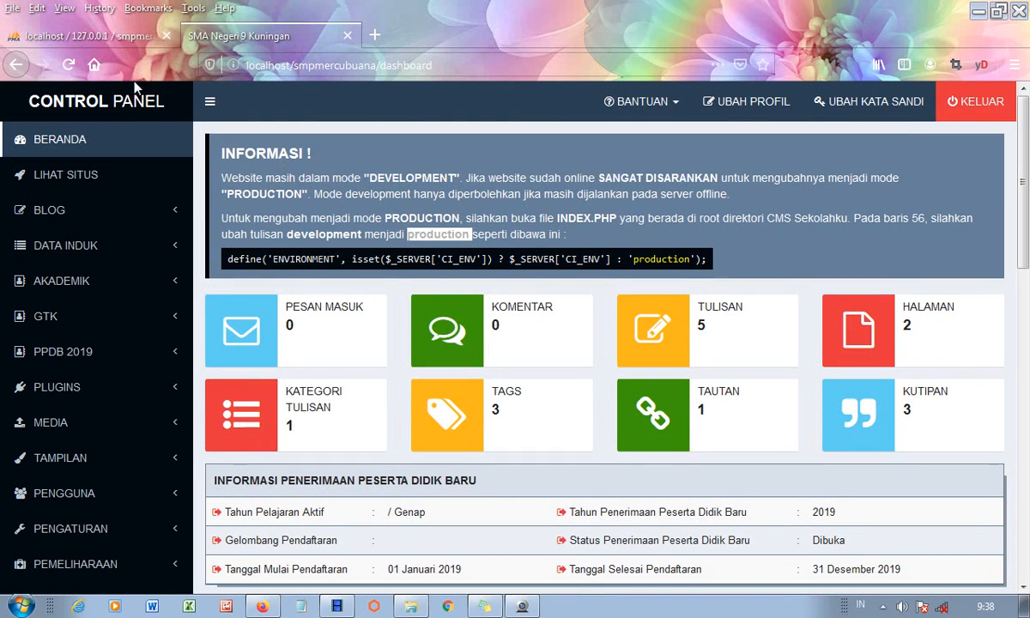
# - Reload the dashboard and expand the PENGATURAN settings menu
pyautogui.click(72, 67)
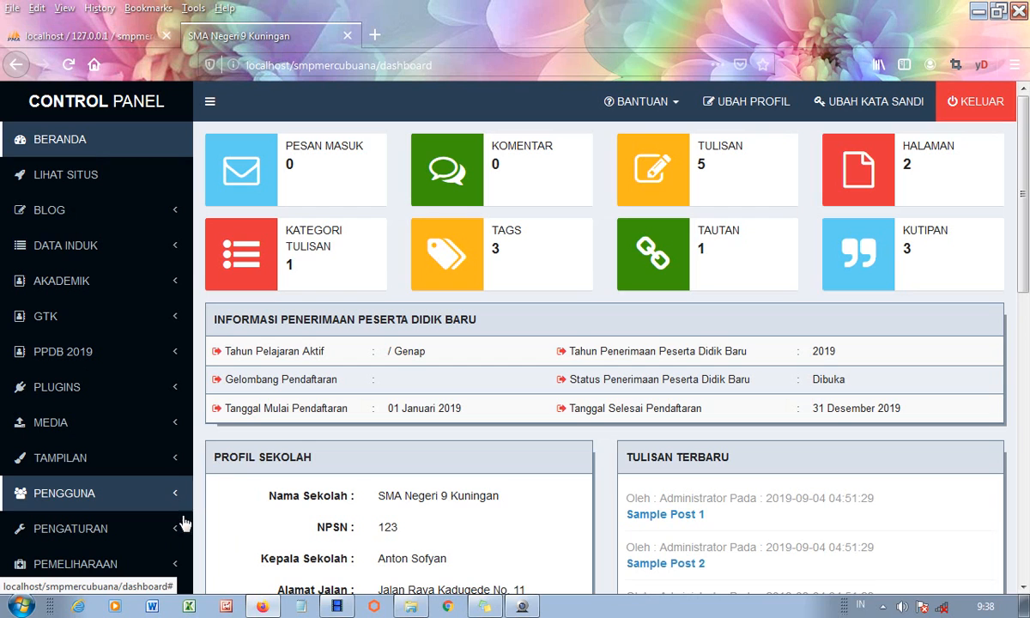
pyautogui.click(99, 538)
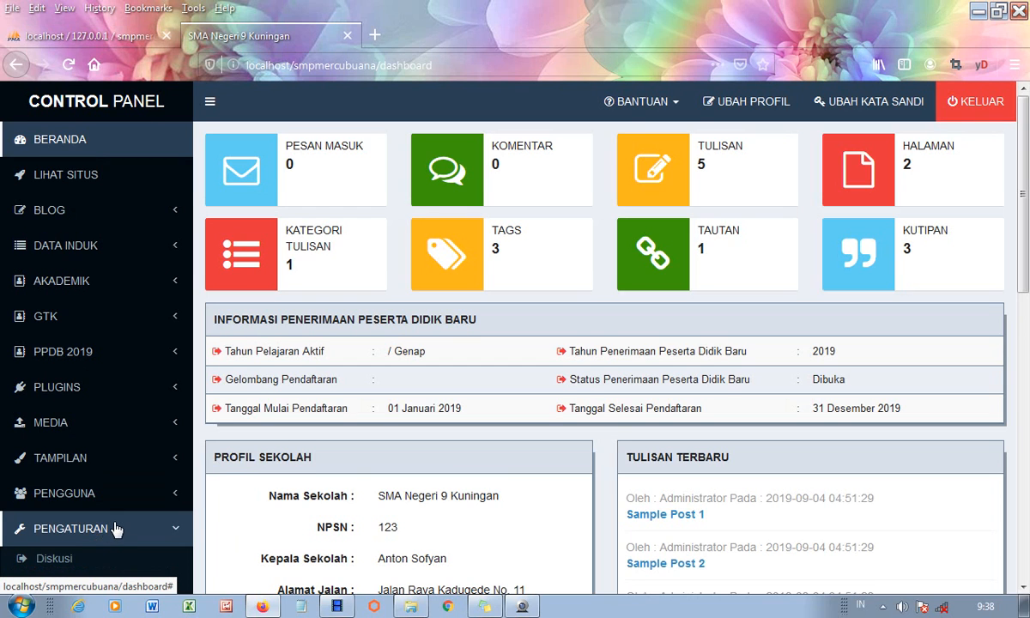
pyautogui.scroll(-5, 115, 531)
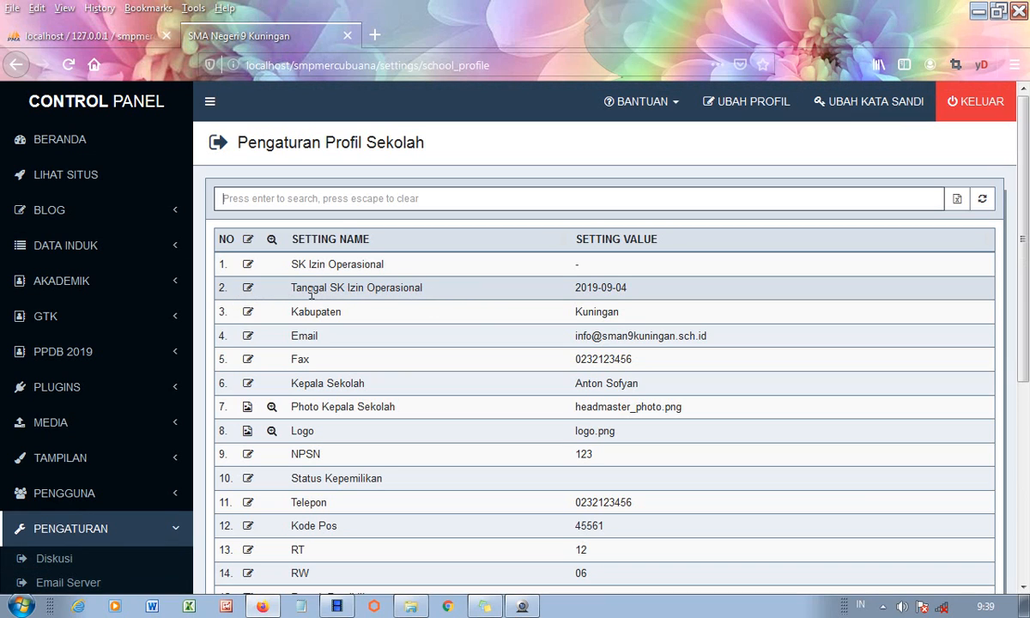
# - Replace the 2019-09-04 permit date with 16 June 2009 via the datepicker and update
pyautogui.click(245, 290)
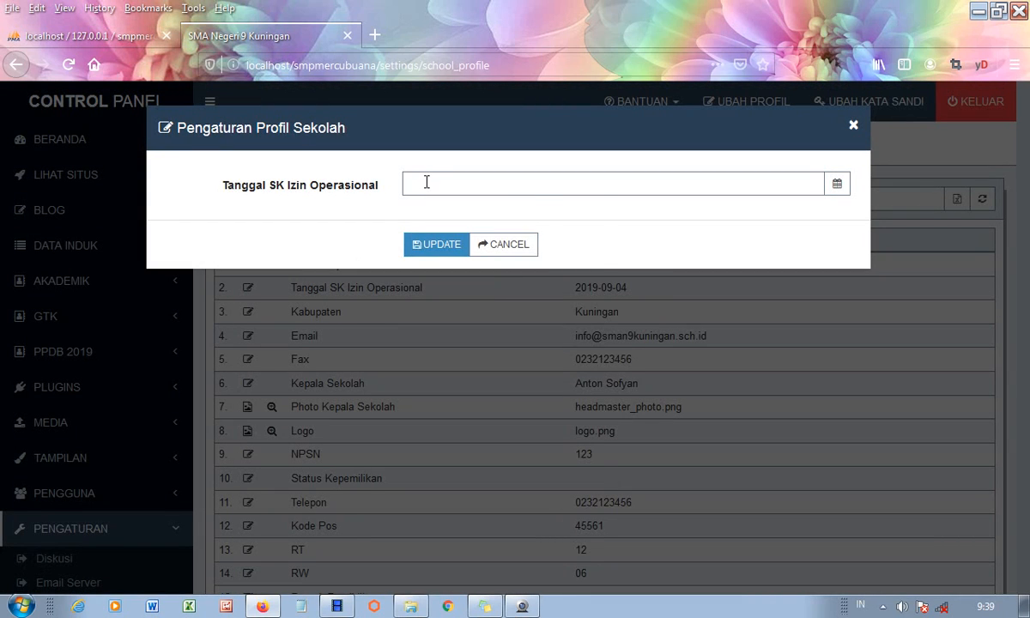
pyautogui.click(426, 183)
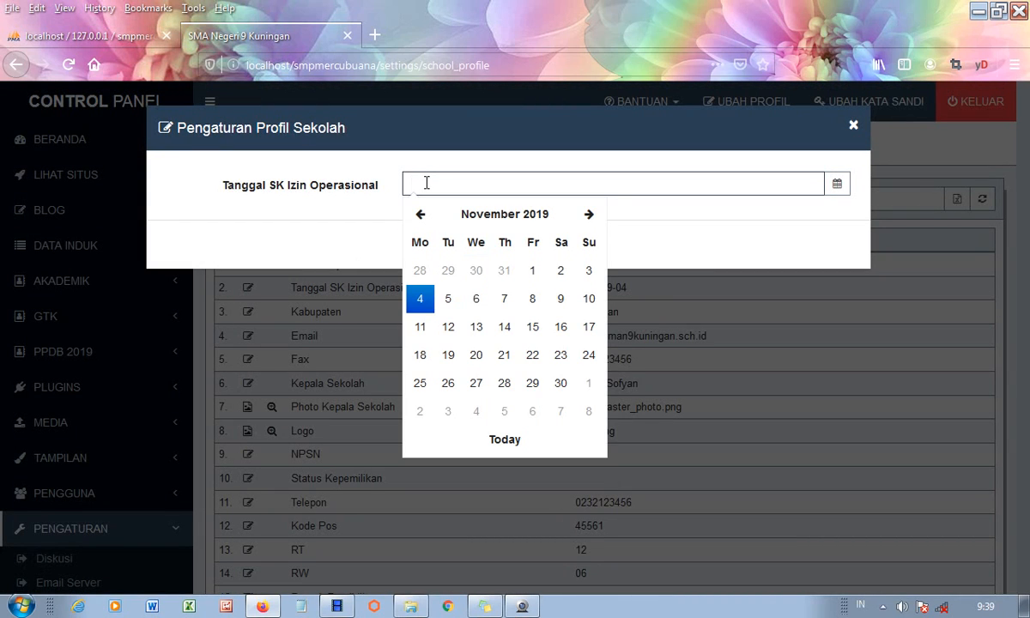
pyautogui.click(420, 215)
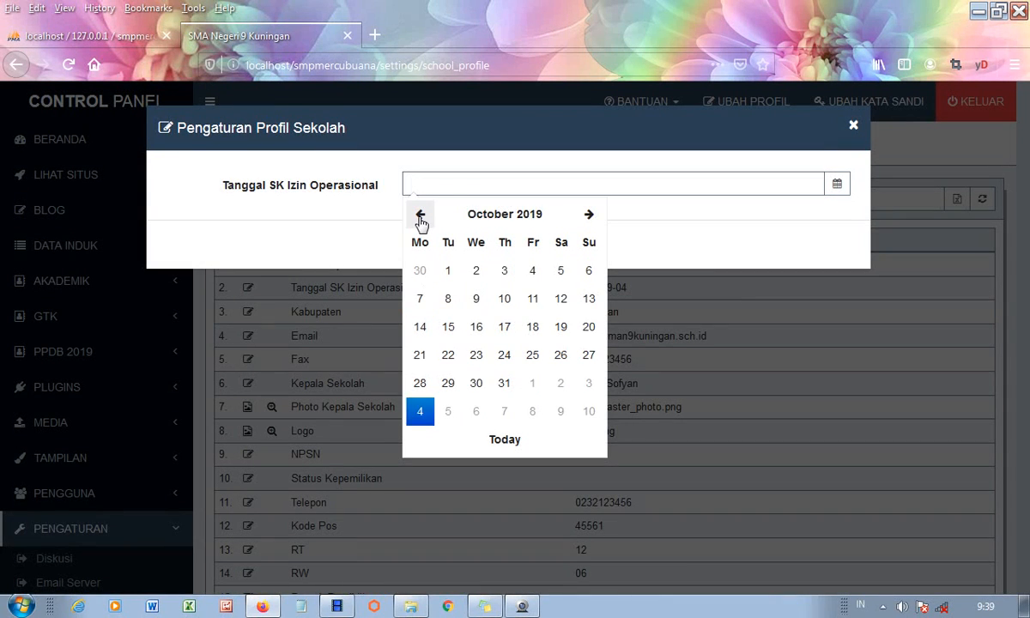
pyautogui.click(420, 215)
pyautogui.click(420, 215)
pyautogui.click(419, 215)
pyautogui.click(419, 214)
pyautogui.click(420, 214)
pyautogui.click(420, 215)
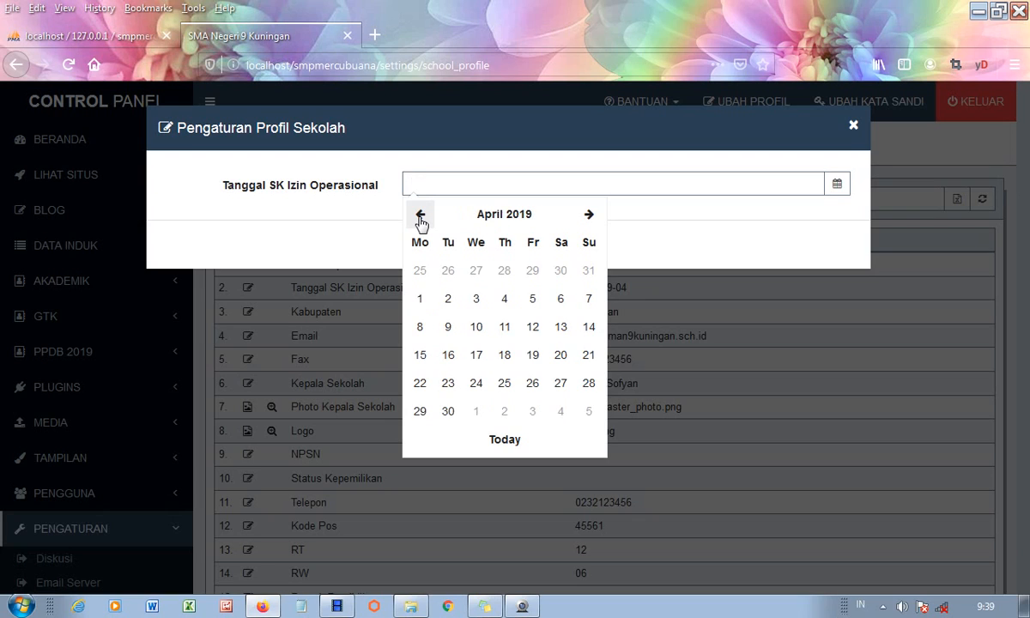
pyautogui.click(481, 216)
pyautogui.click(501, 216)
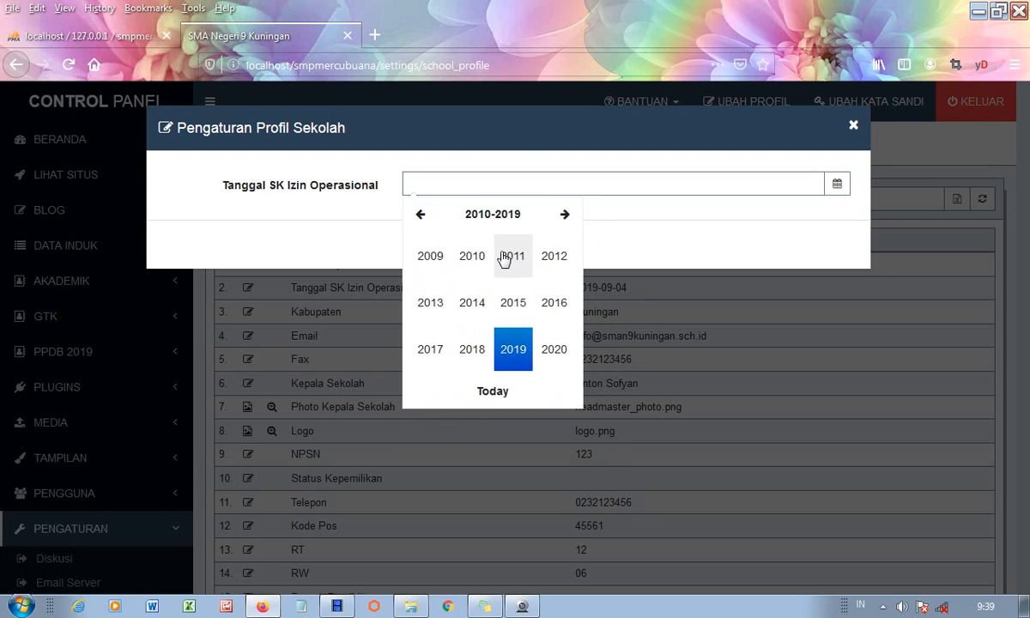
pyautogui.click(433, 265)
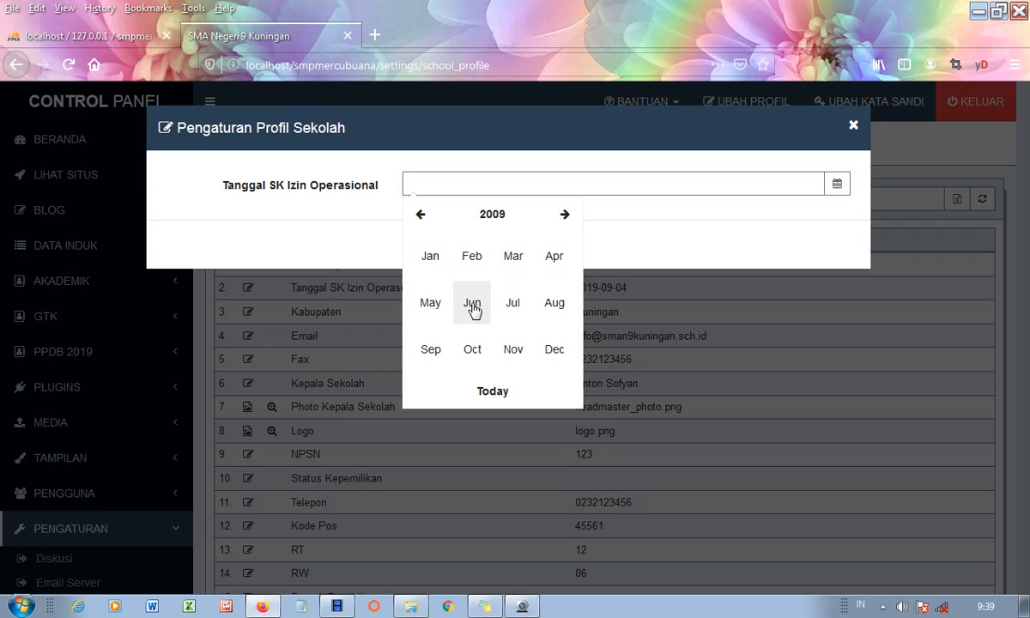
pyautogui.click(473, 307)
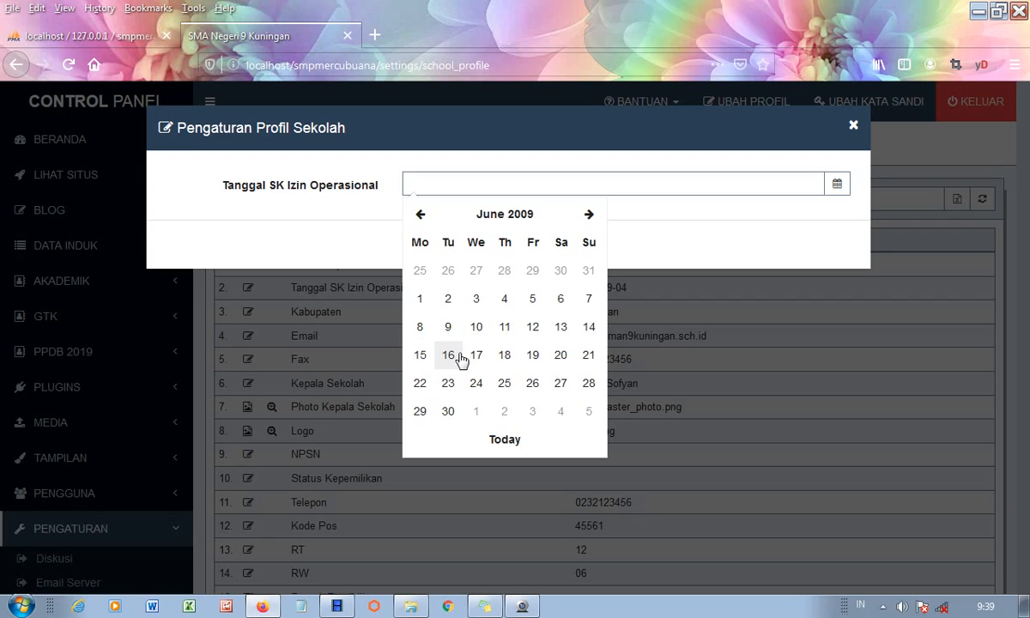
pyautogui.click(448, 356)
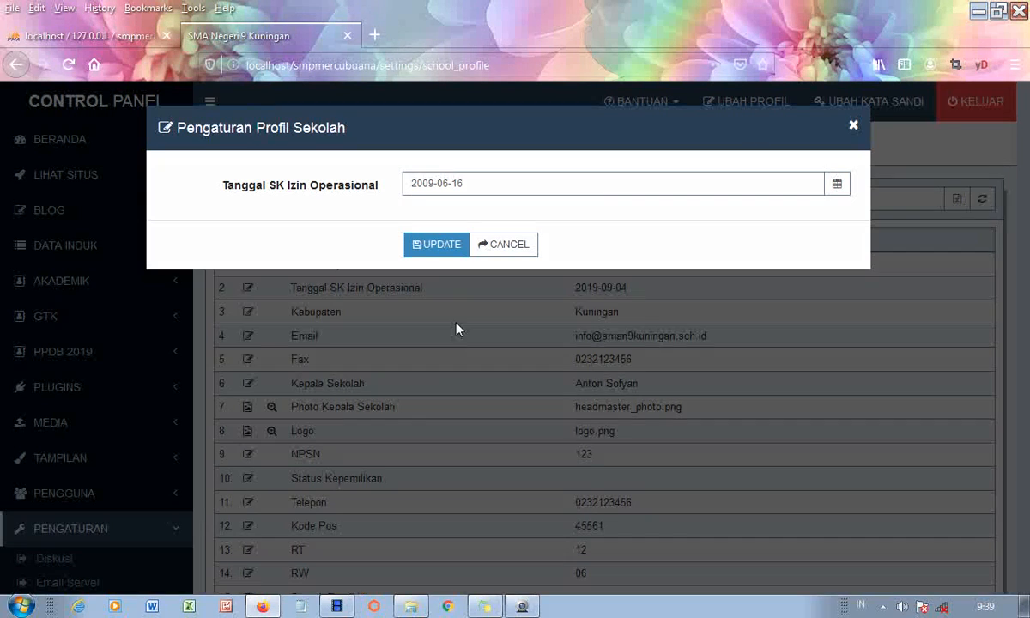
pyautogui.click(421, 247)
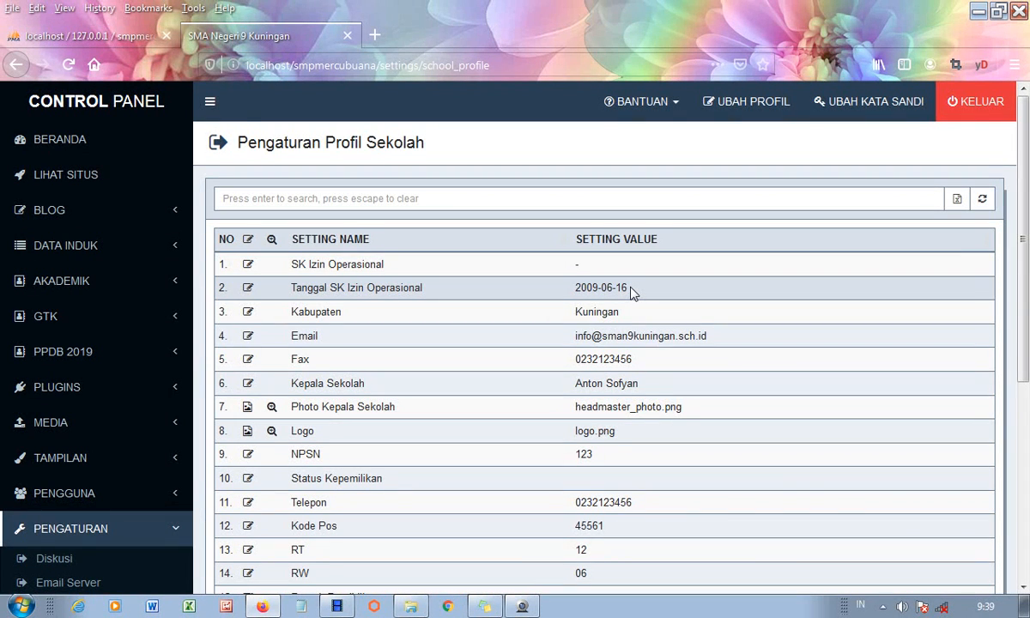
# - Enter 'Kab. Sangga Buana' as the Kabupaten value, fixing the typo, and save it
pyautogui.click(248, 312)
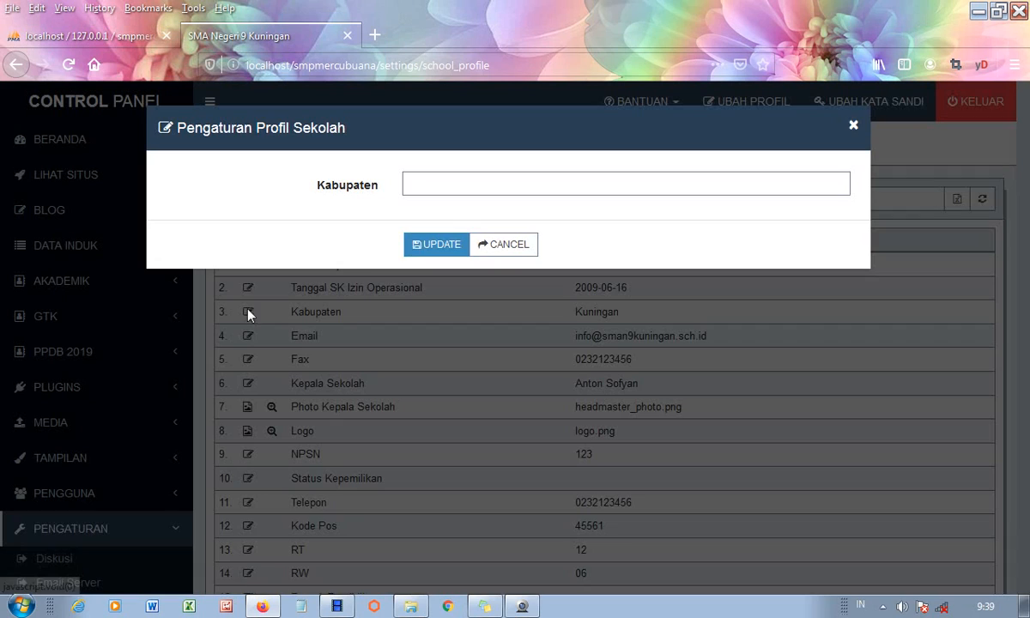
pyautogui.click(433, 182)
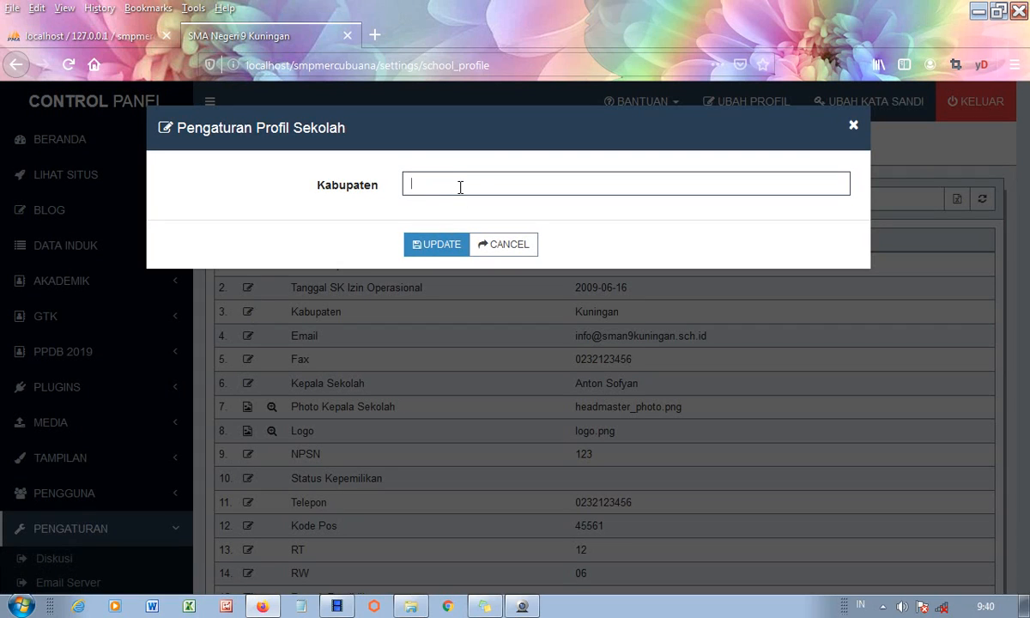
pyautogui.write('Kab')
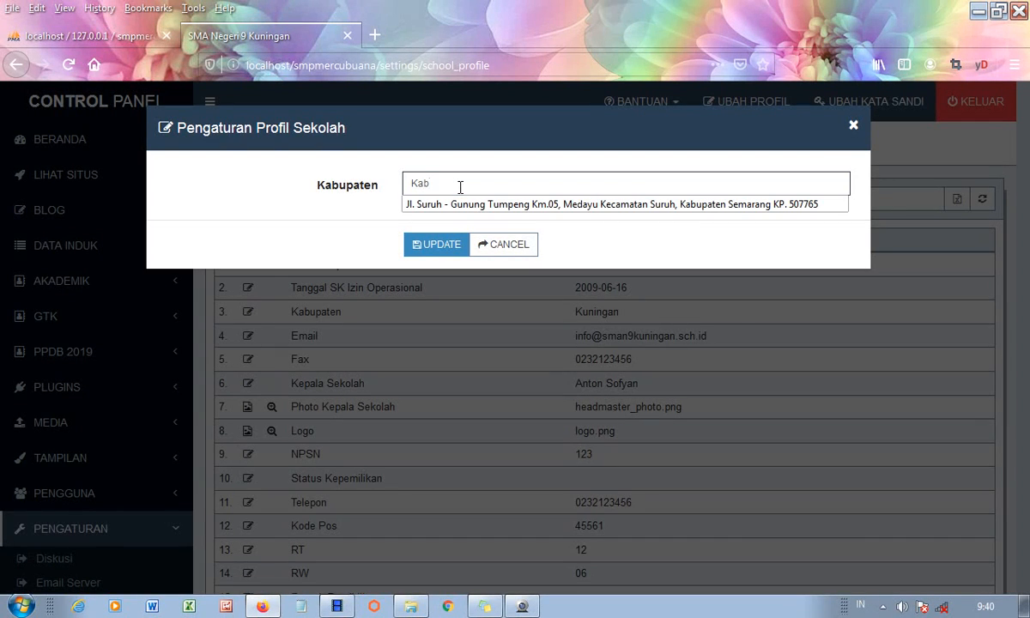
pyautogui.write('. S')
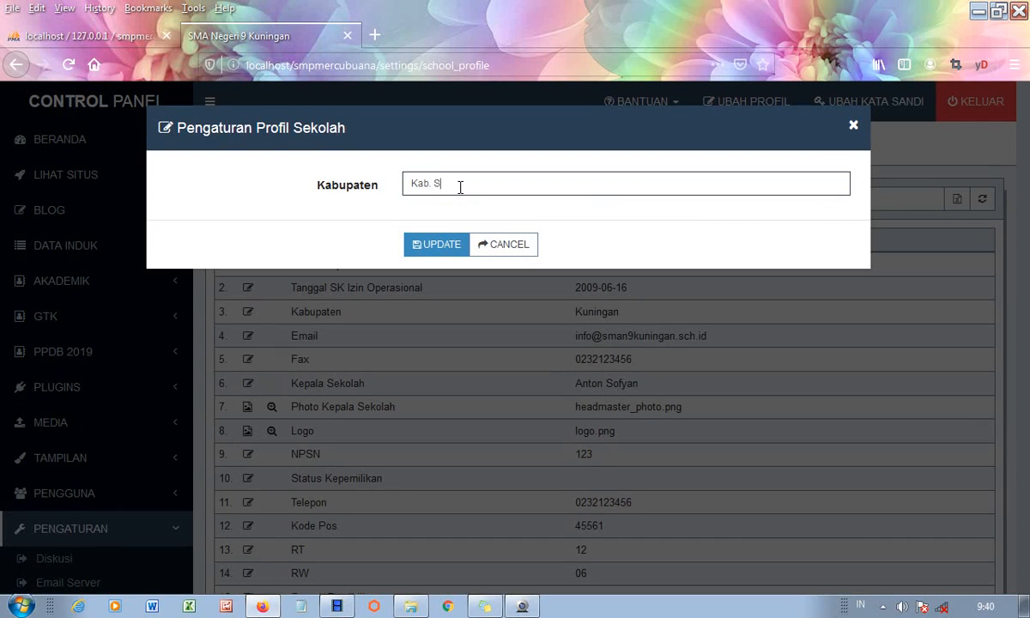
pyautogui.write('angg')
pyautogui.write('rabua')
pyautogui.click(469, 183)
pyautogui.press('Delete')
pyautogui.write('Buana')
pyautogui.click(442, 246)
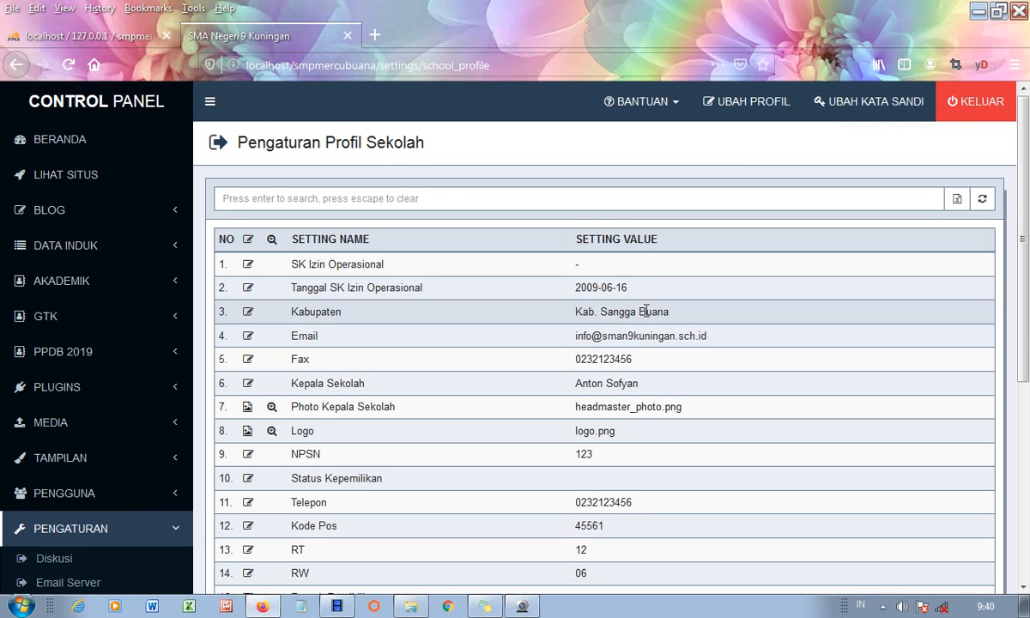
pyautogui.click(249, 338)
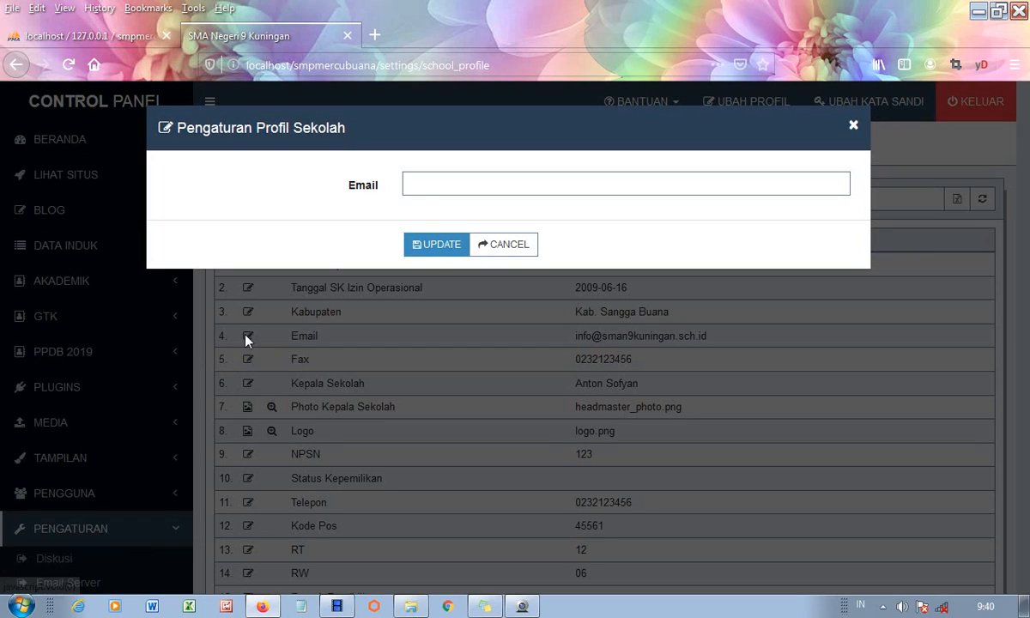
# - Save the site's admin address as the school's Email setting
pyautogui.click(425, 179)
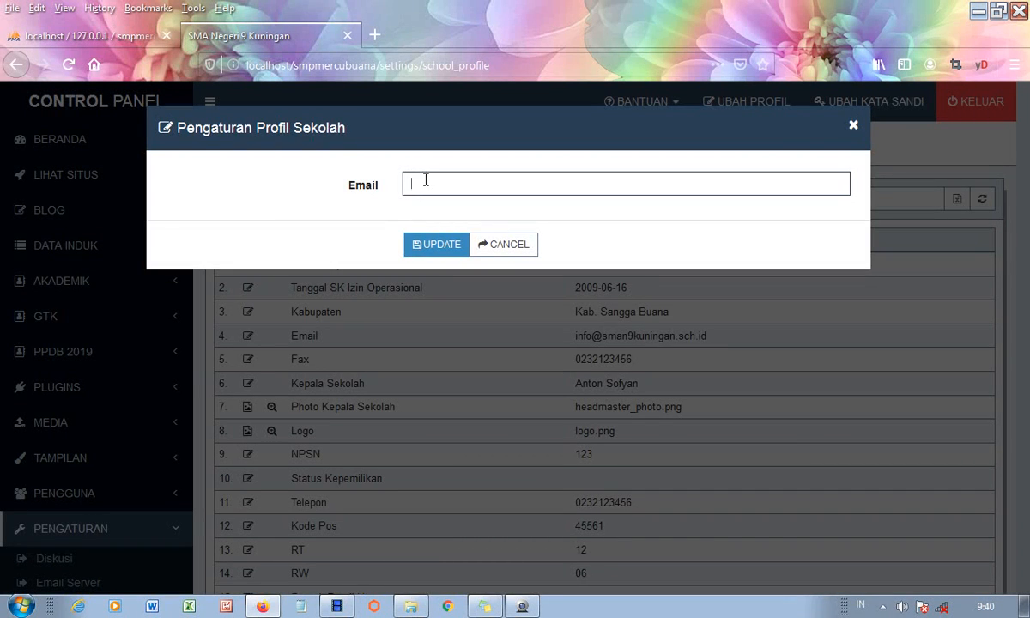
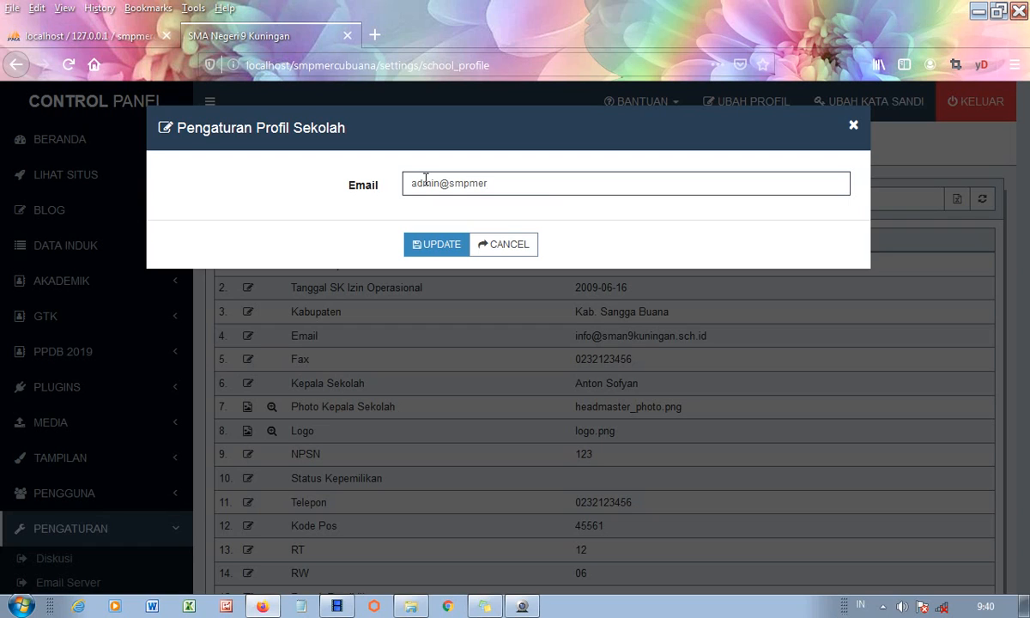
pyautogui.click(446, 249)
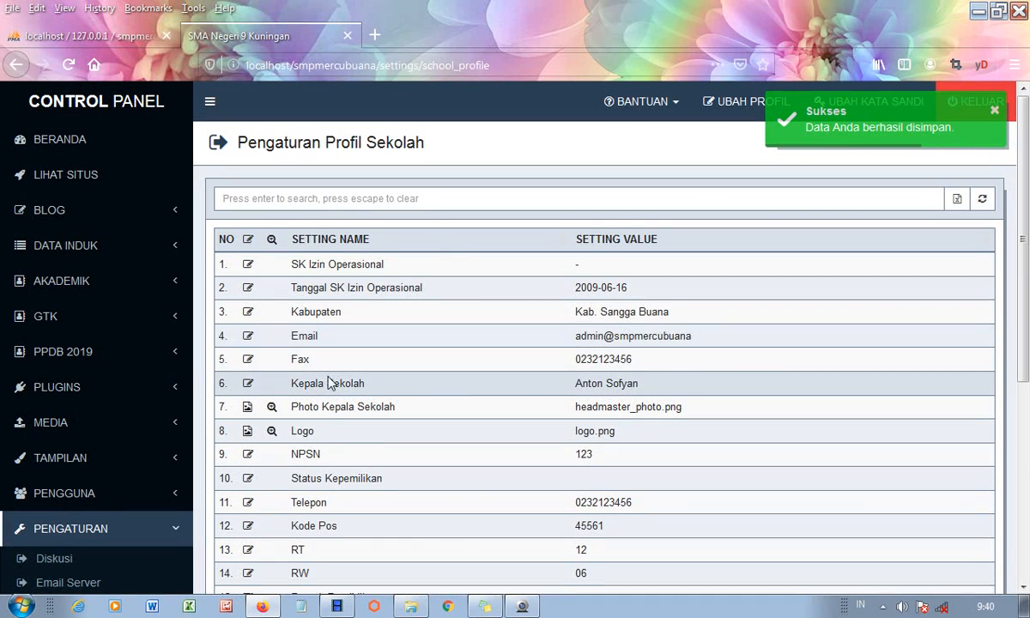
# - Set the Fax setting to 0 and update it
pyautogui.click(247, 360)
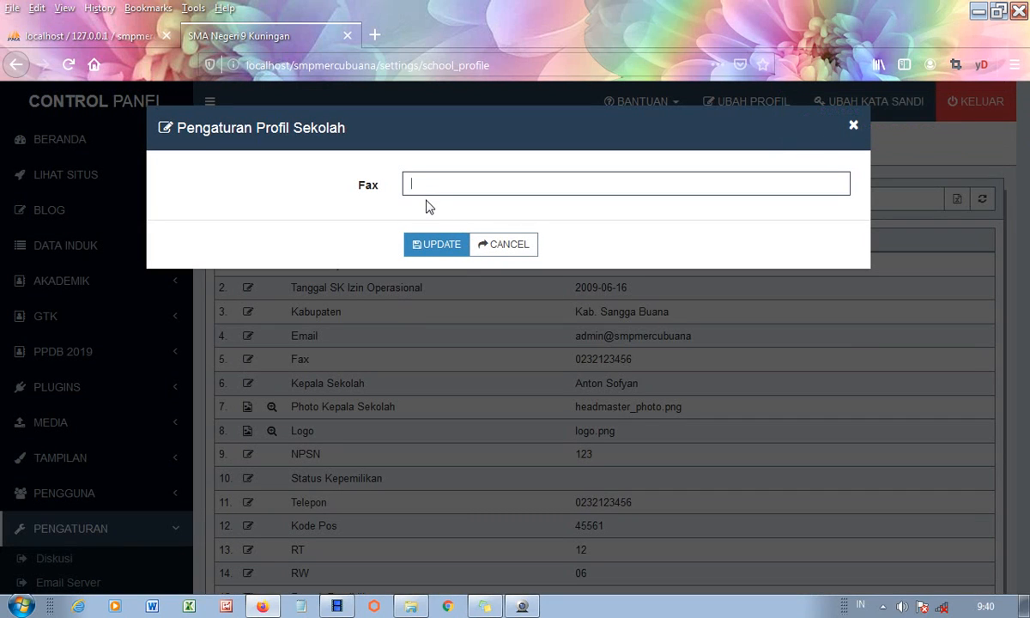
pyautogui.write('0')
pyautogui.click(437, 245)
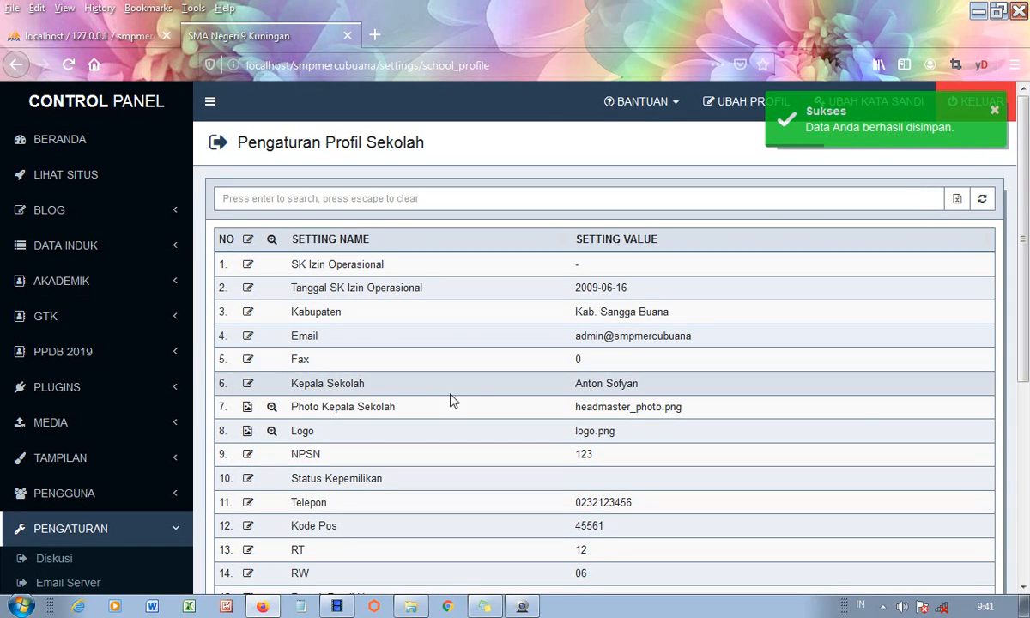
# - Replace the Kepala Sekolah entry with the new headmaster's name carrying the S.Pd title
pyautogui.click(249, 385)
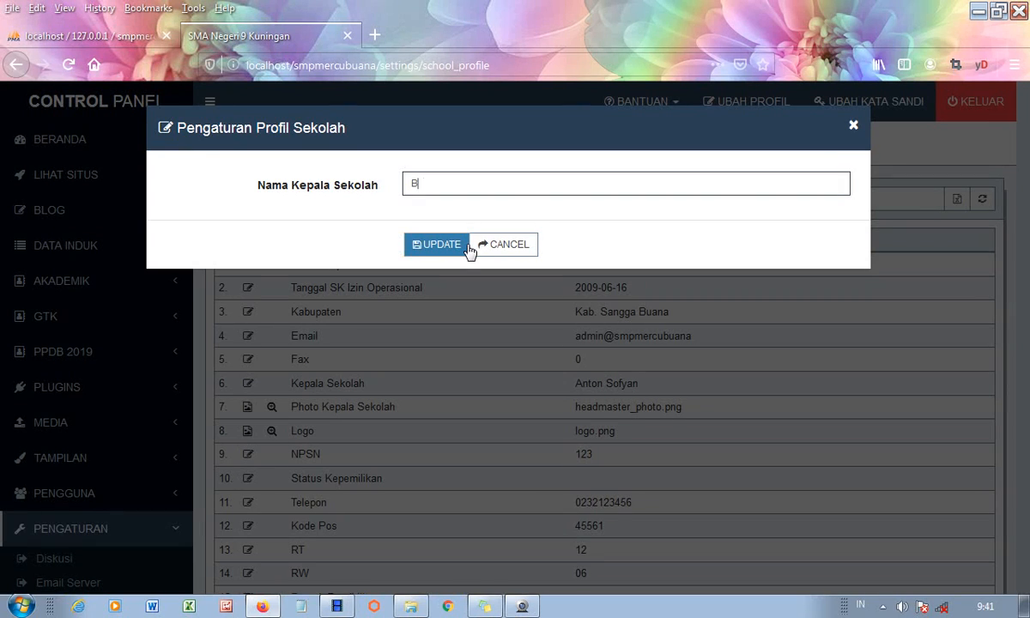
pyautogui.write('ajauku, s')
pyautogui.press('BackSpace')
pyautogui.write('S.Pd')
pyautogui.click(459, 247)
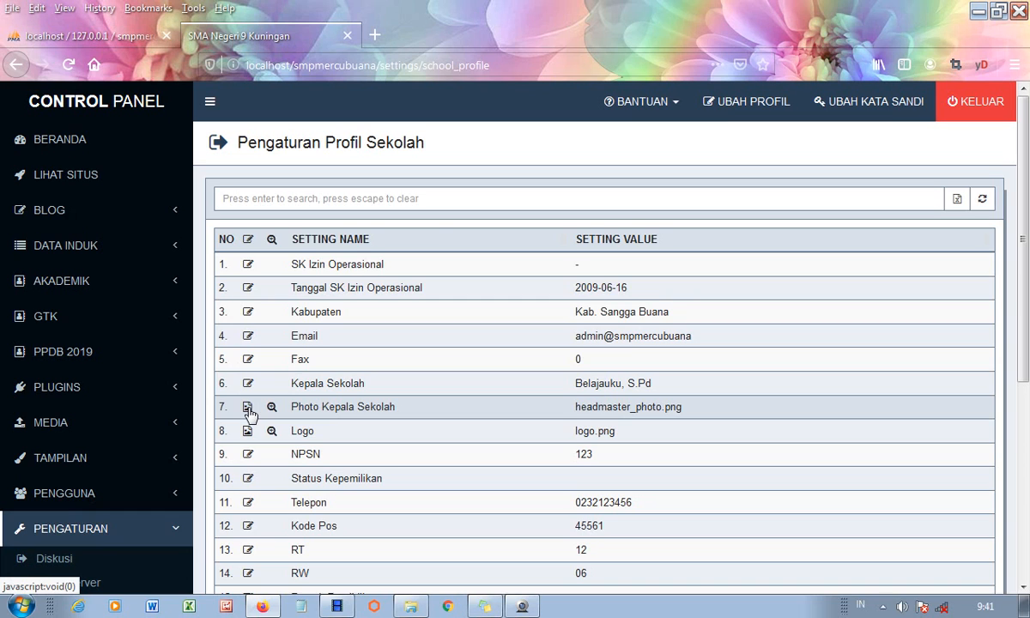
# - Upload headmaster_photo from media_library > images as the new Photo Kepala Sekolah
pyautogui.click(248, 409)
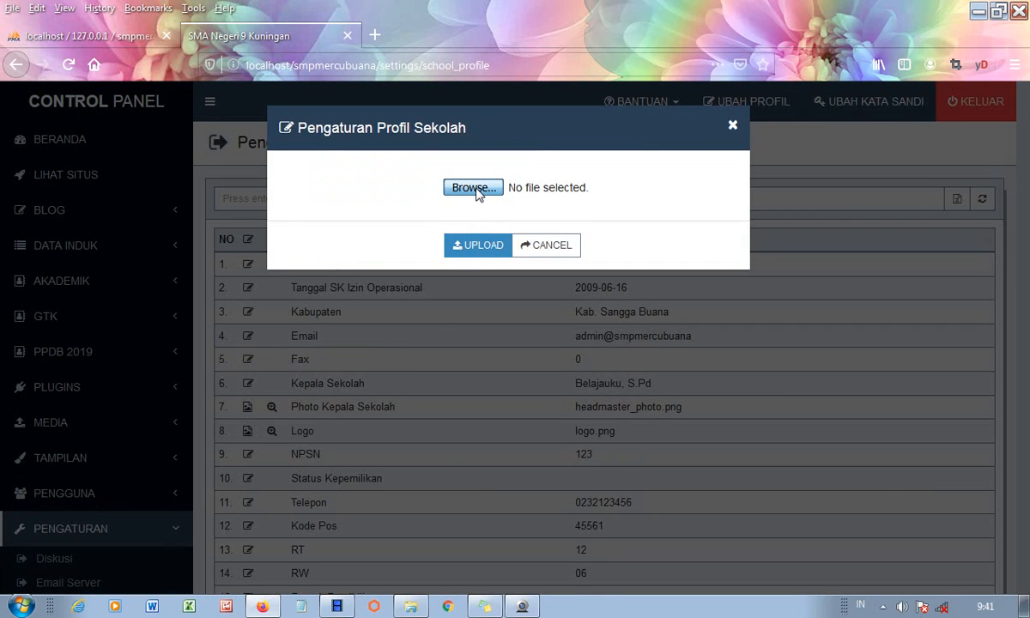
pyautogui.click(474, 188)
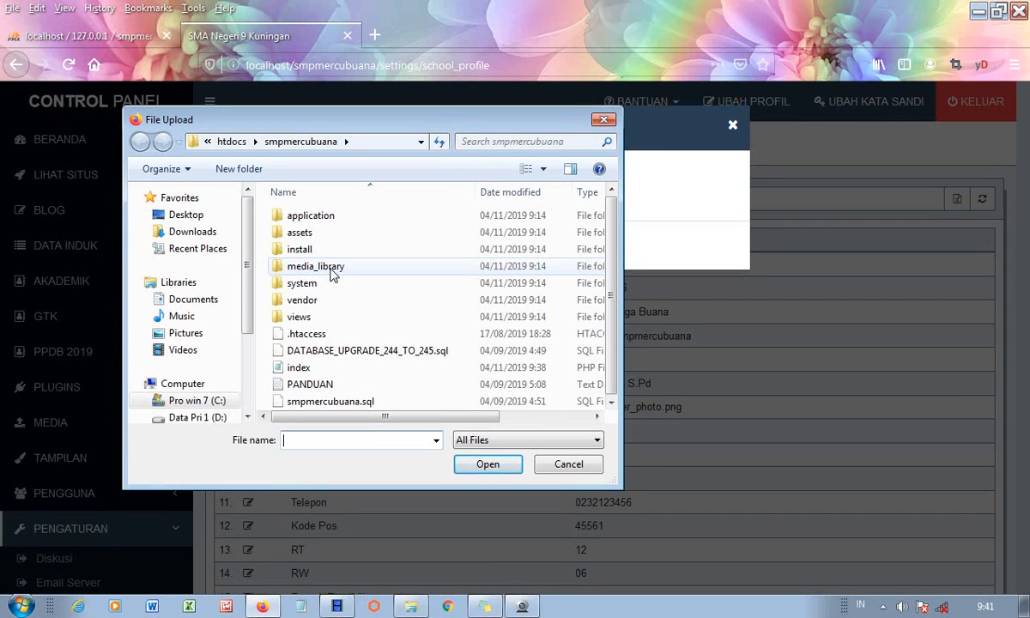
pyautogui.doubleClick(333, 269)
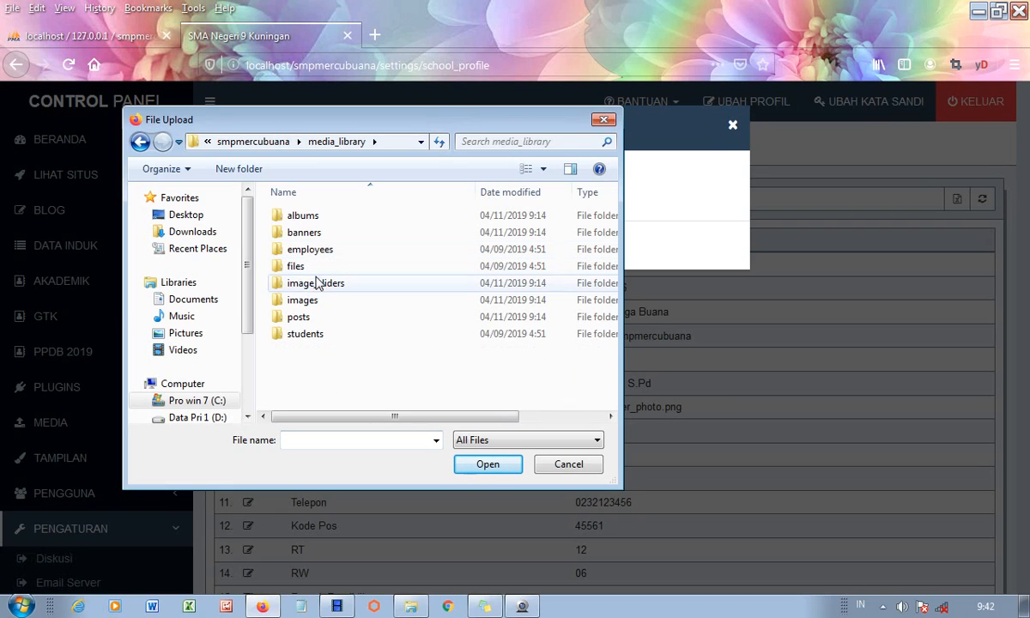
pyautogui.doubleClick(302, 300)
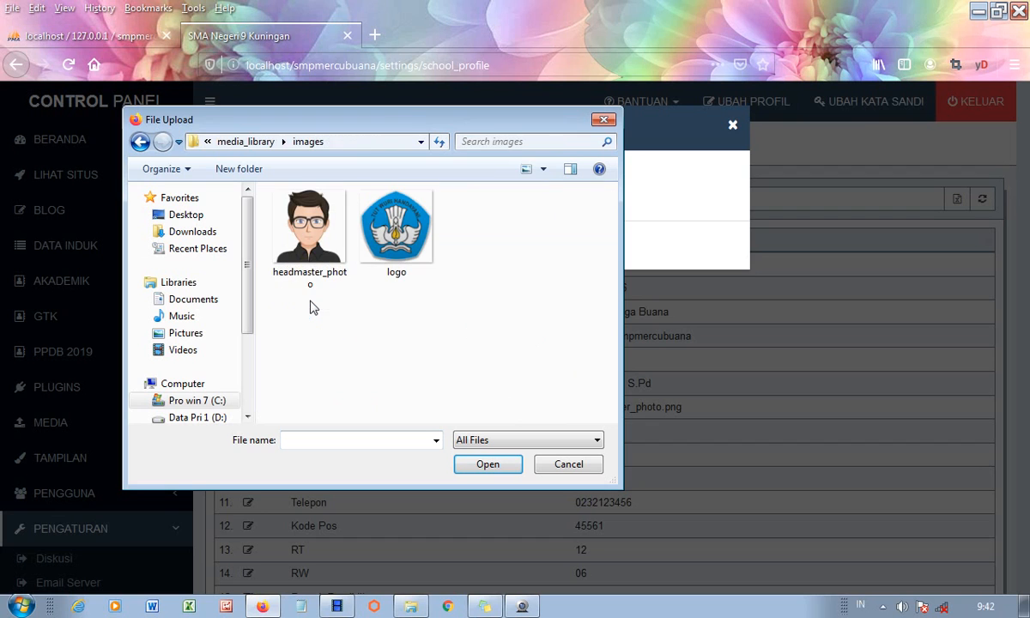
pyautogui.click(334, 273)
pyautogui.click(488, 465)
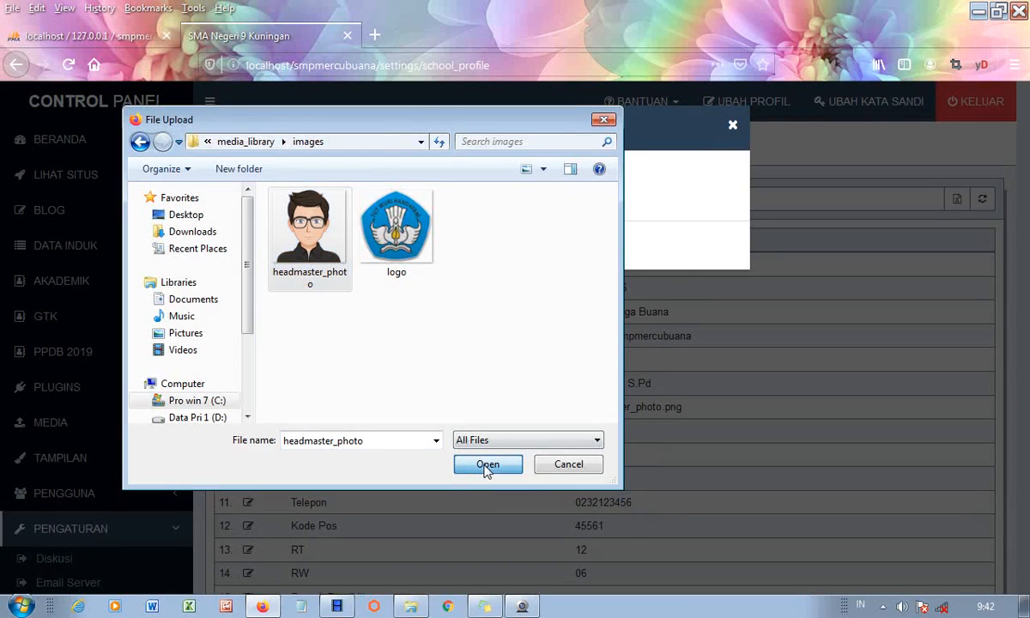
pyautogui.click(484, 258)
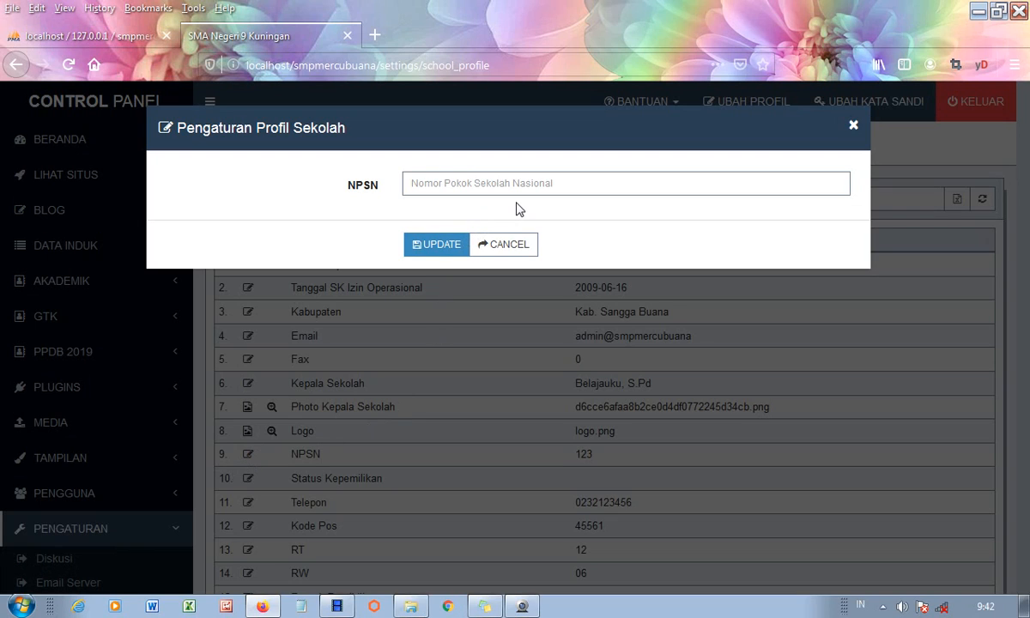
# - Set the school's NPSN to 12345
pyautogui.click(413, 187)
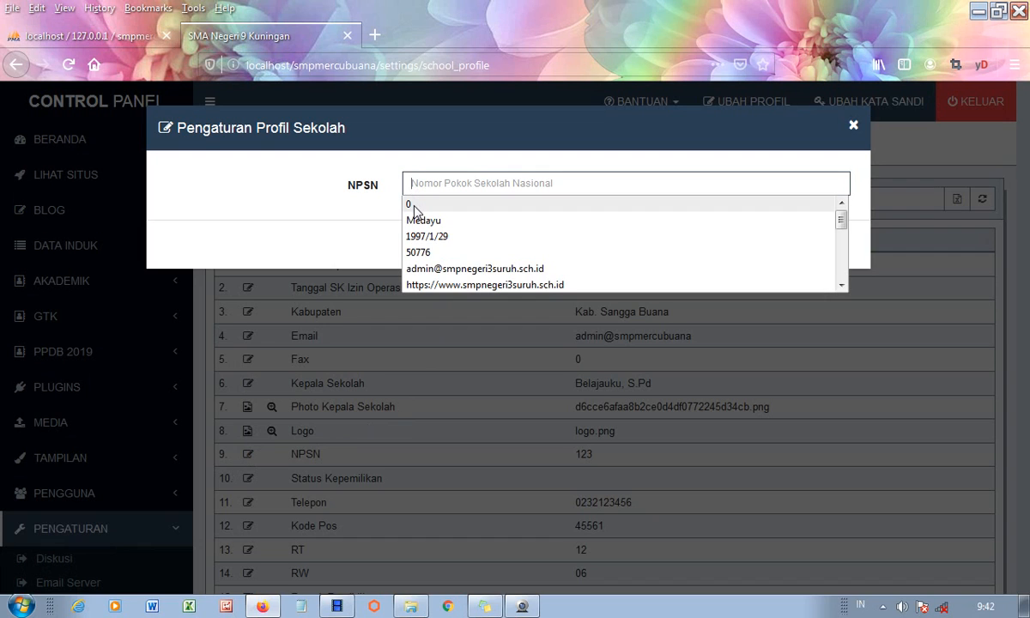
pyautogui.click(426, 178)
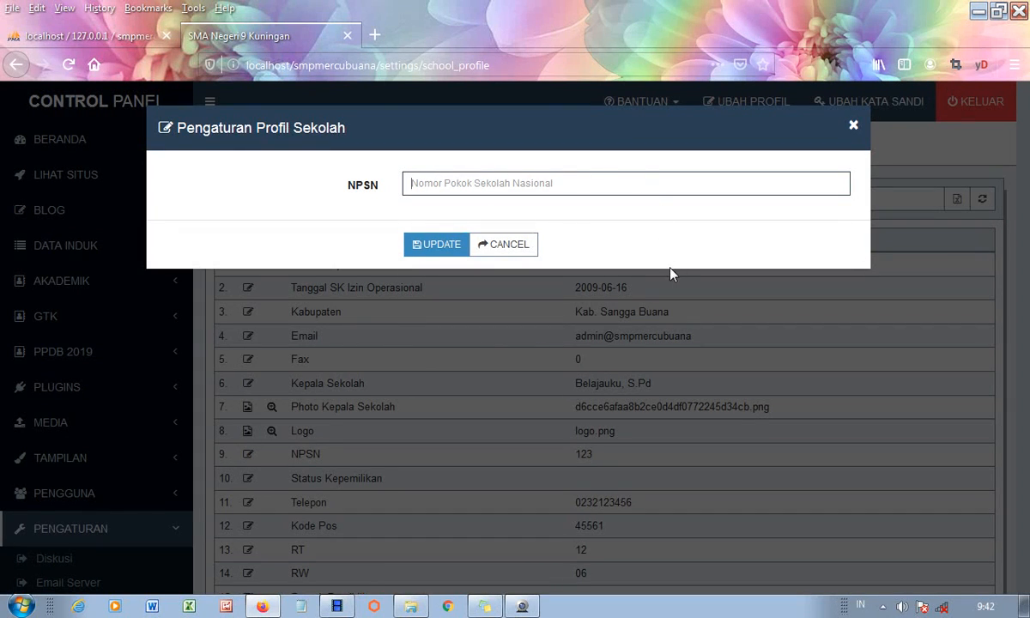
pyautogui.write('12345')
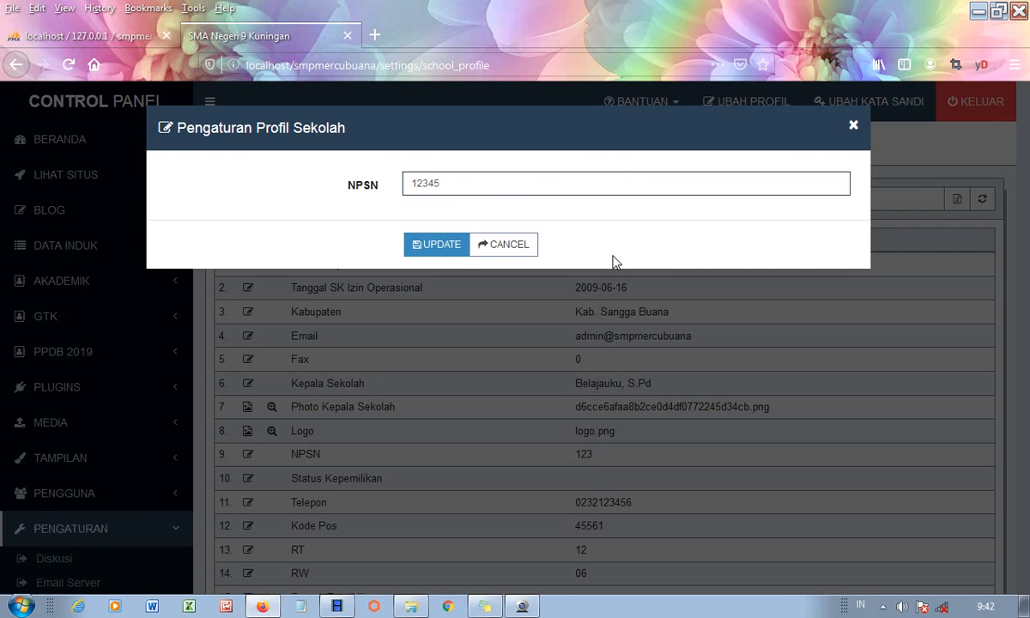
pyautogui.click(453, 248)
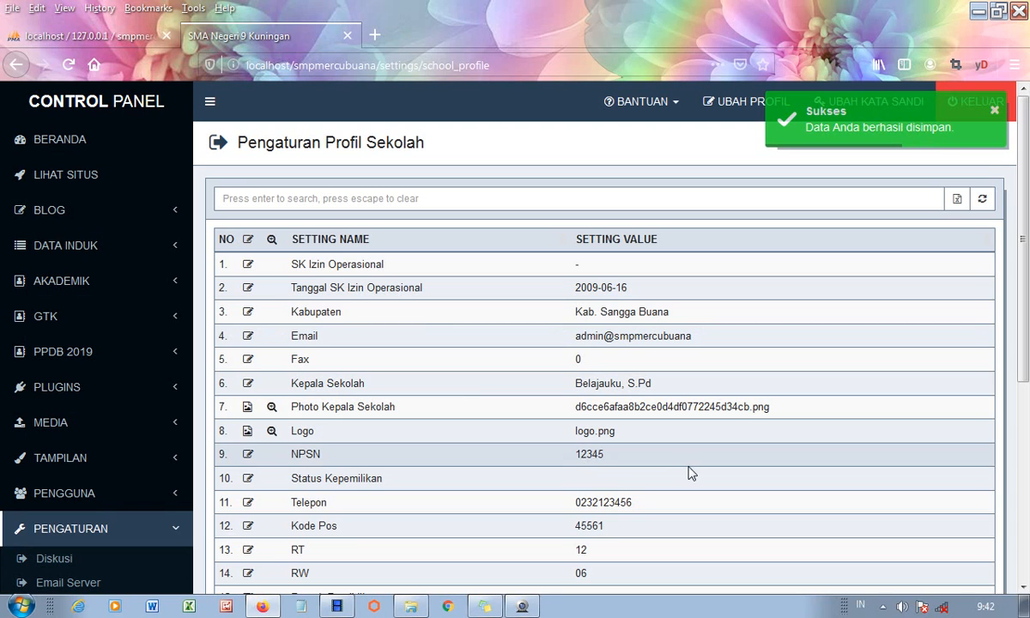
# - Save the school's new telephone number in the Telepon setting
pyautogui.click(248, 505)
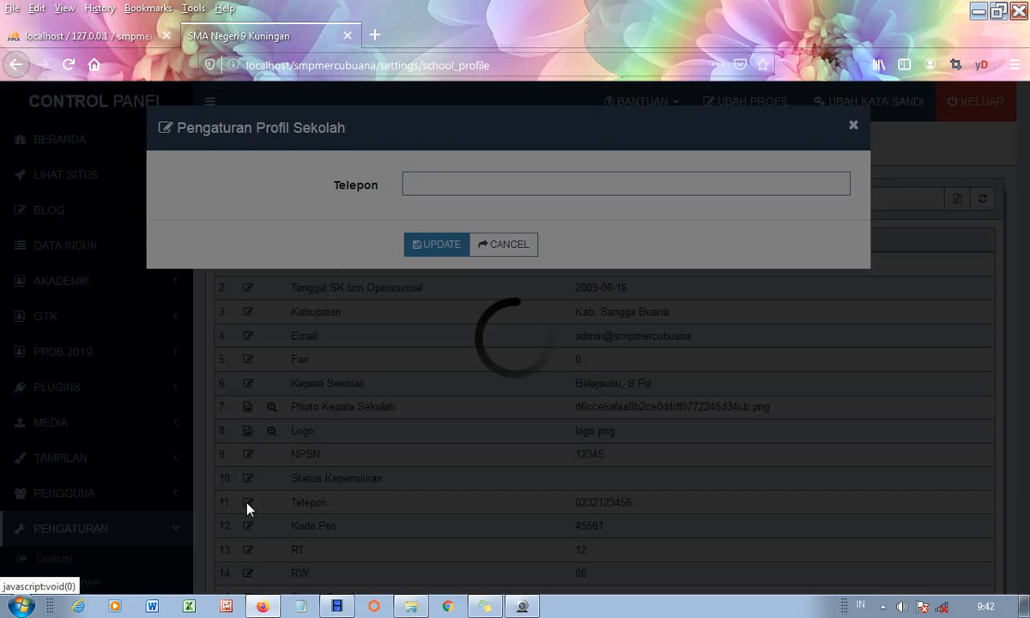
pyautogui.click(417, 187)
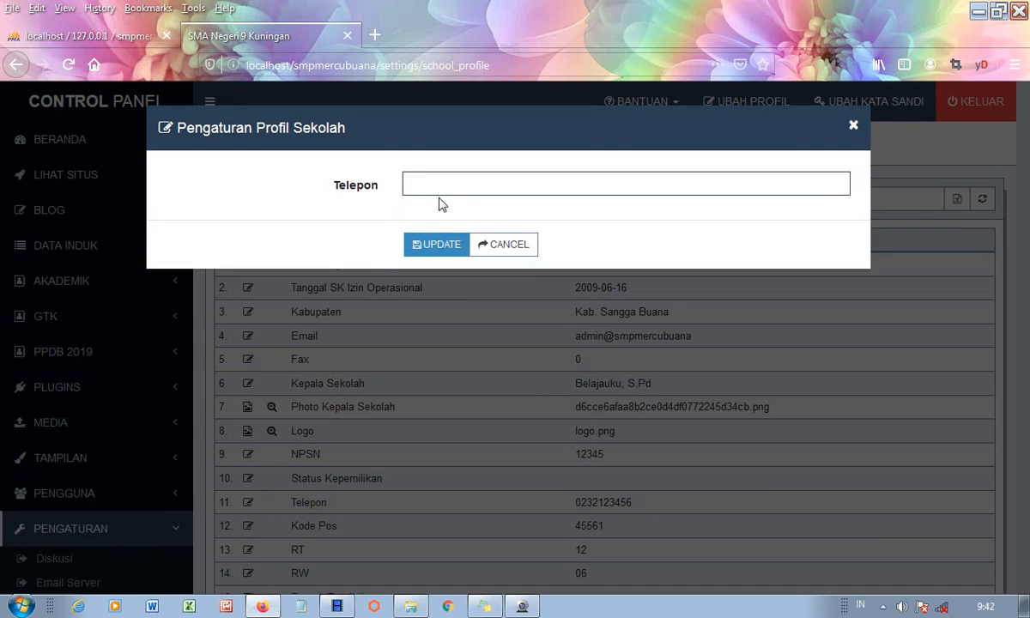
pyautogui.write('234')
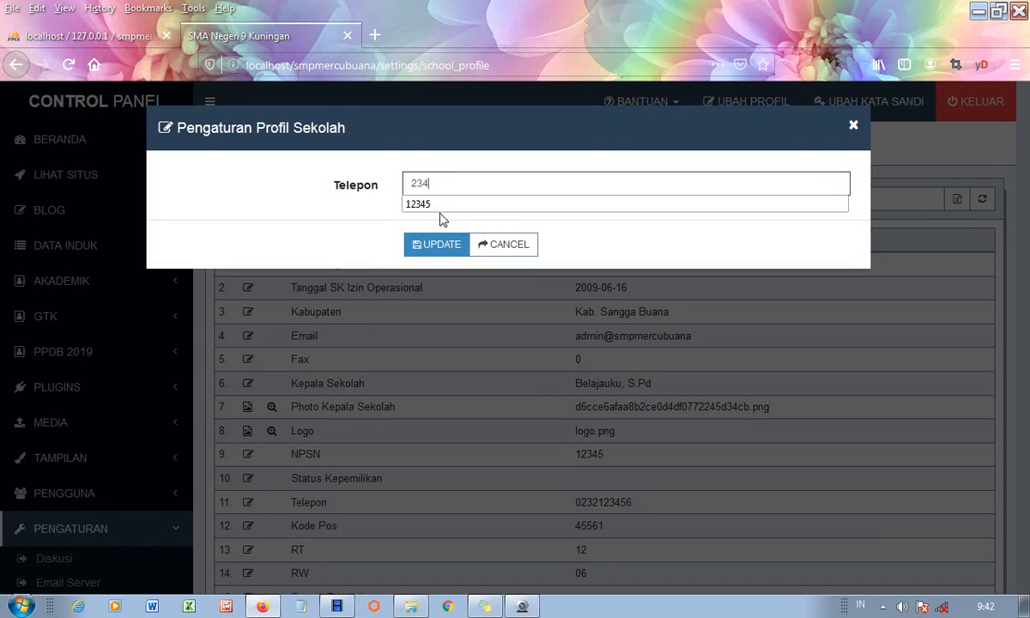
pyautogui.write('567')
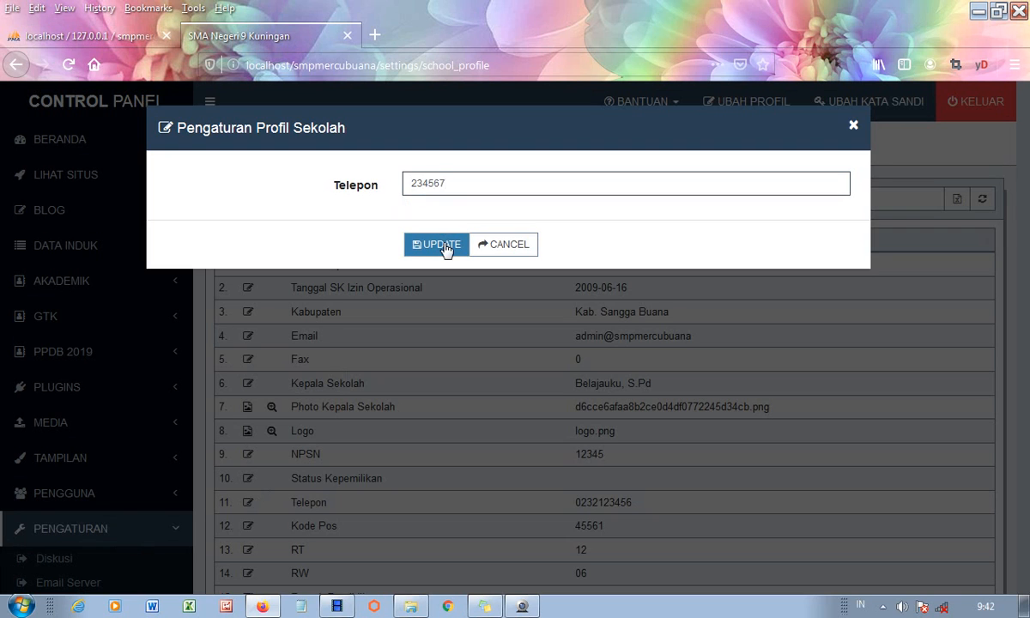
pyautogui.click(442, 247)
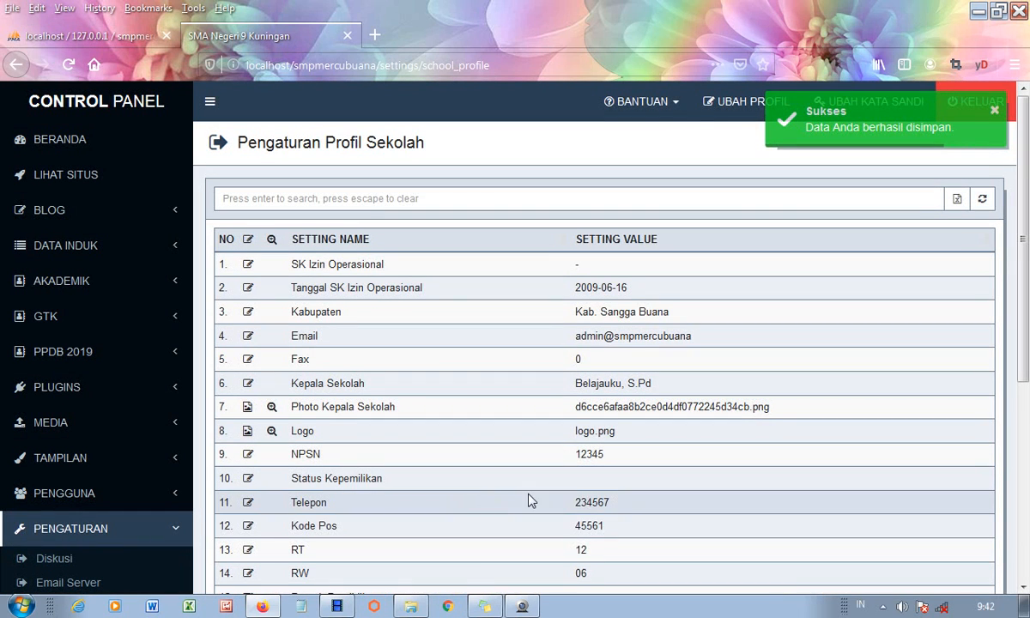
pyautogui.click(248, 527)
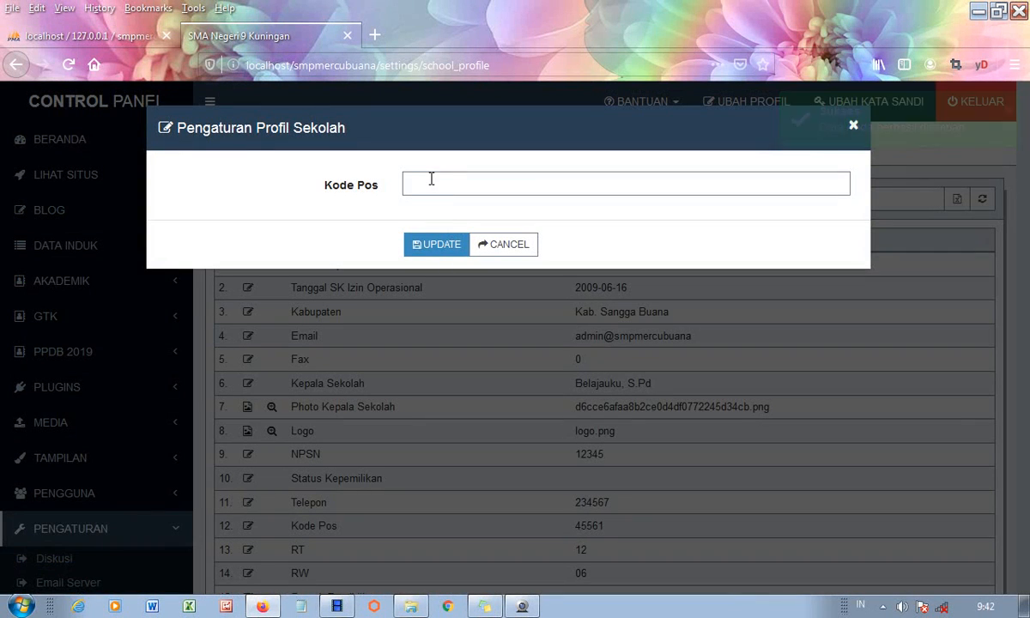
# - Set the Kode Pos to 435646
pyautogui.click(432, 179)
pyautogui.write('435646')
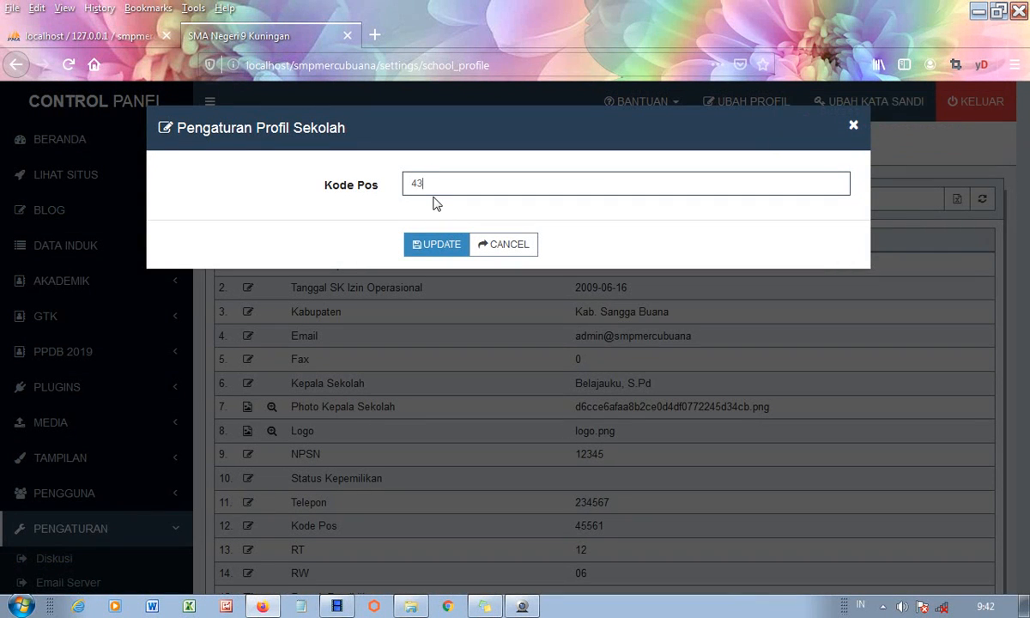
pyautogui.click(434, 248)
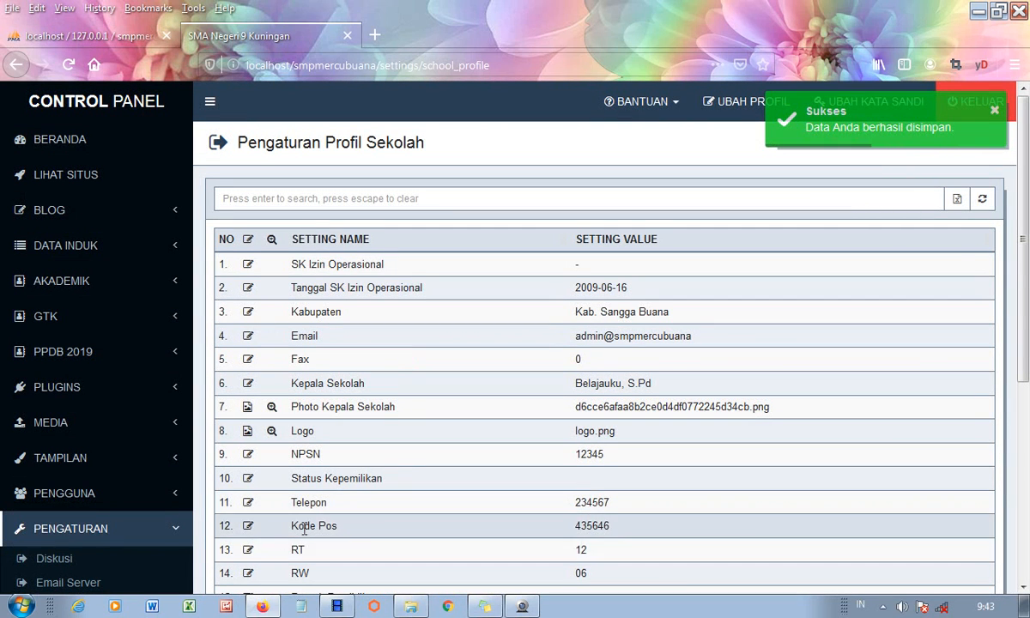
# - Set the RT to 3 and the RW to 8
pyautogui.click(247, 550)
pyautogui.click(435, 182)
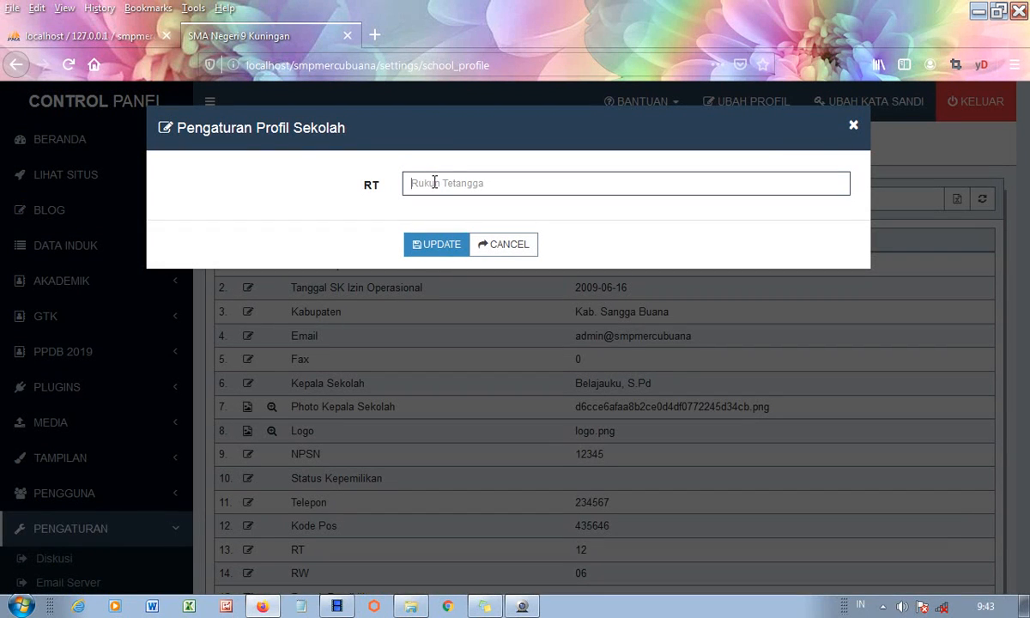
pyautogui.write('5')
pyautogui.click(439, 245)
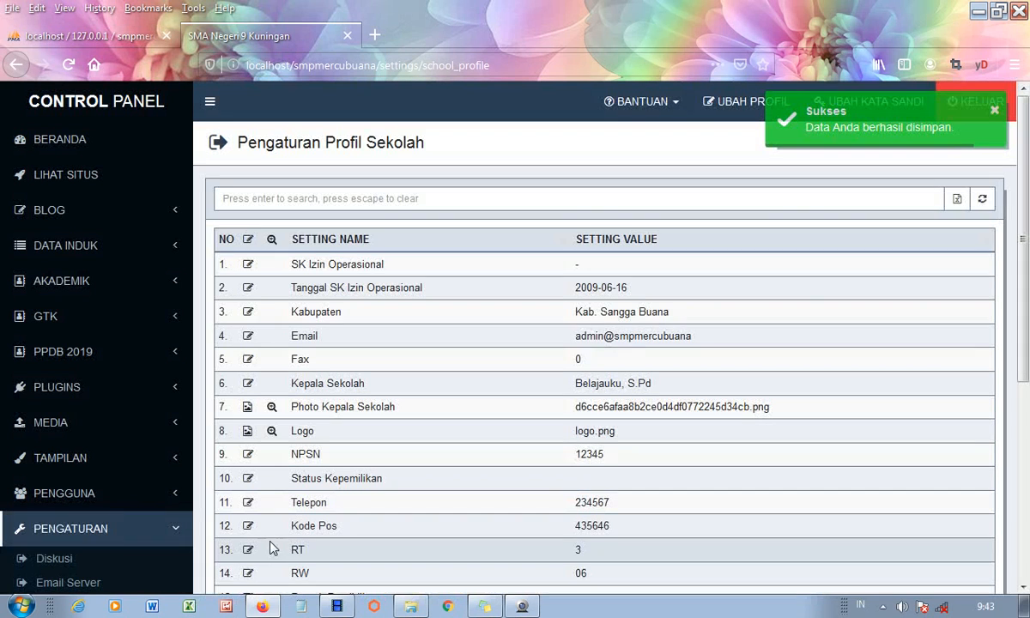
pyautogui.click(248, 573)
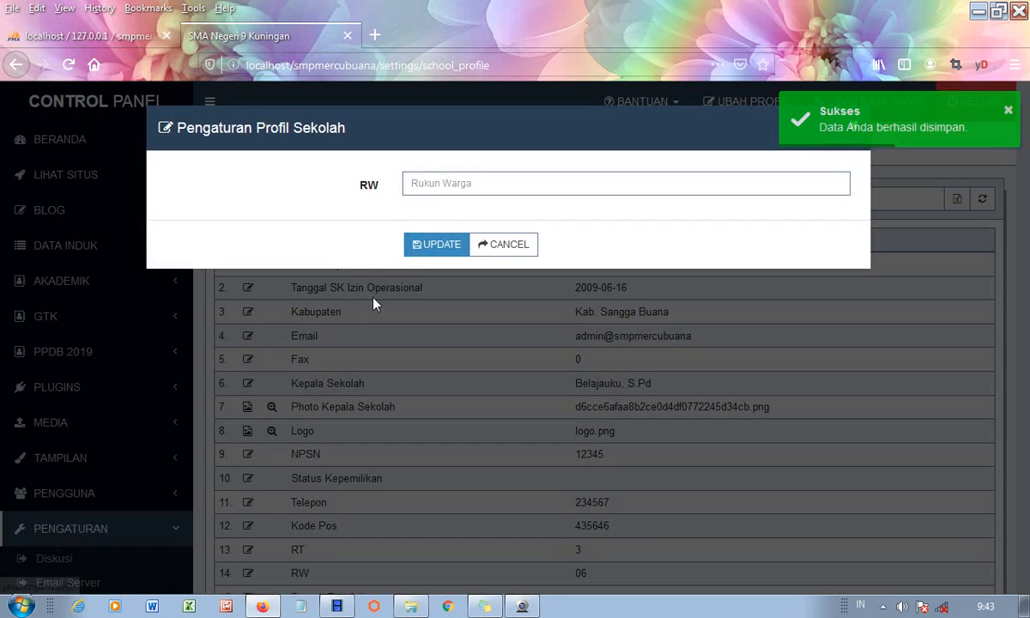
pyautogui.click(421, 184)
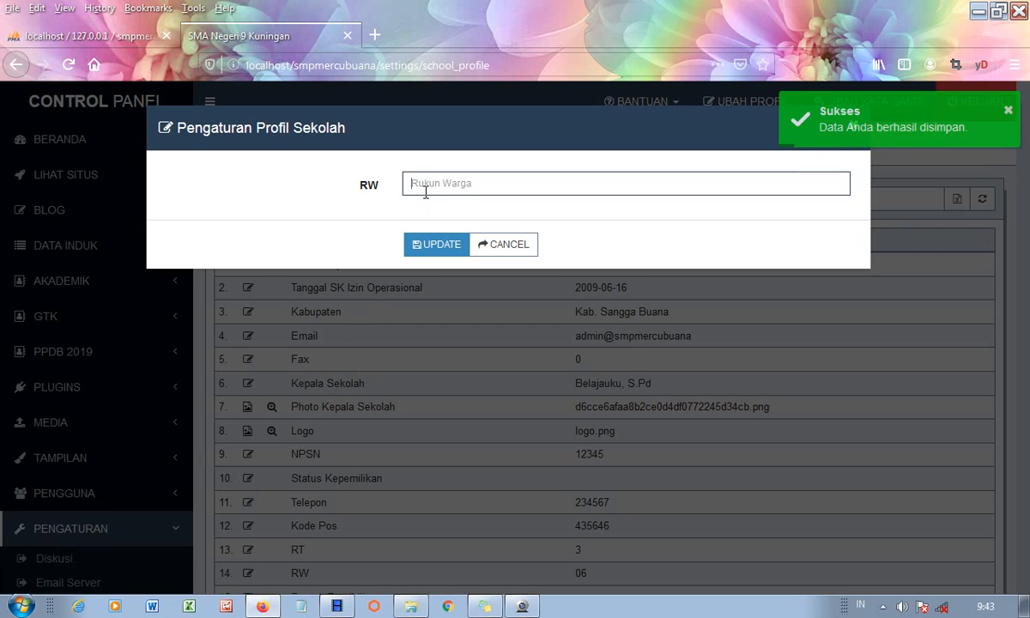
pyautogui.write('8')
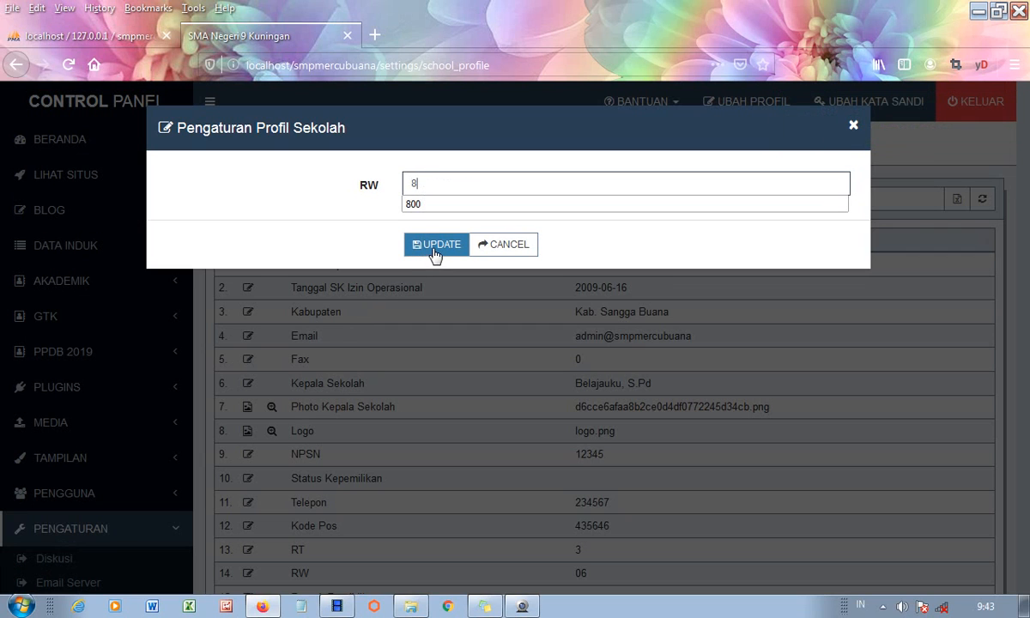
pyautogui.click(435, 247)
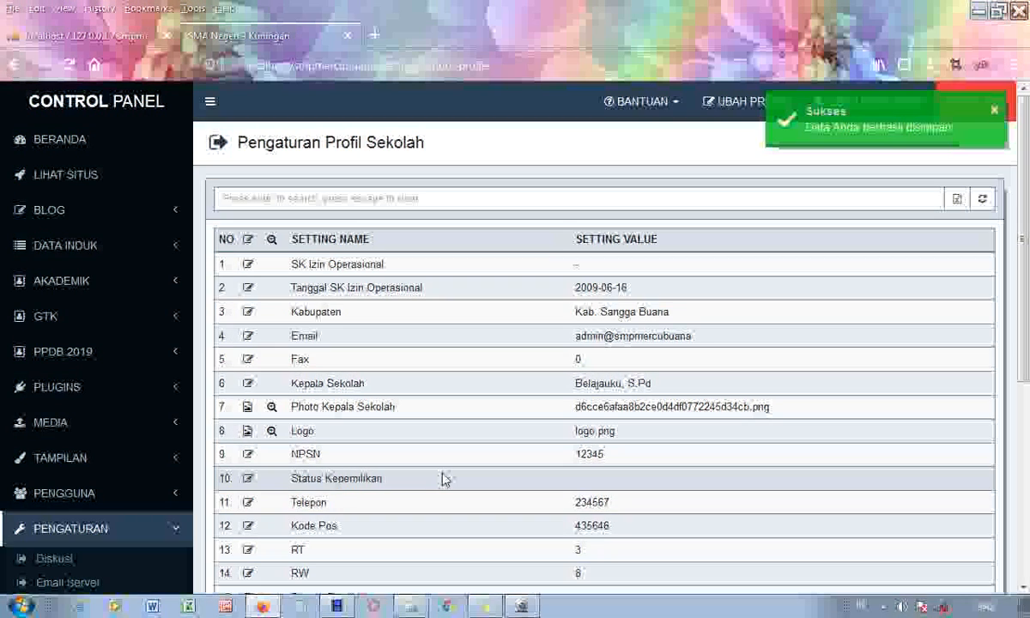
# - Change the Nama Sekolah setting to SMP MERCU BUANA
pyautogui.scroll(-5, 444, 480)
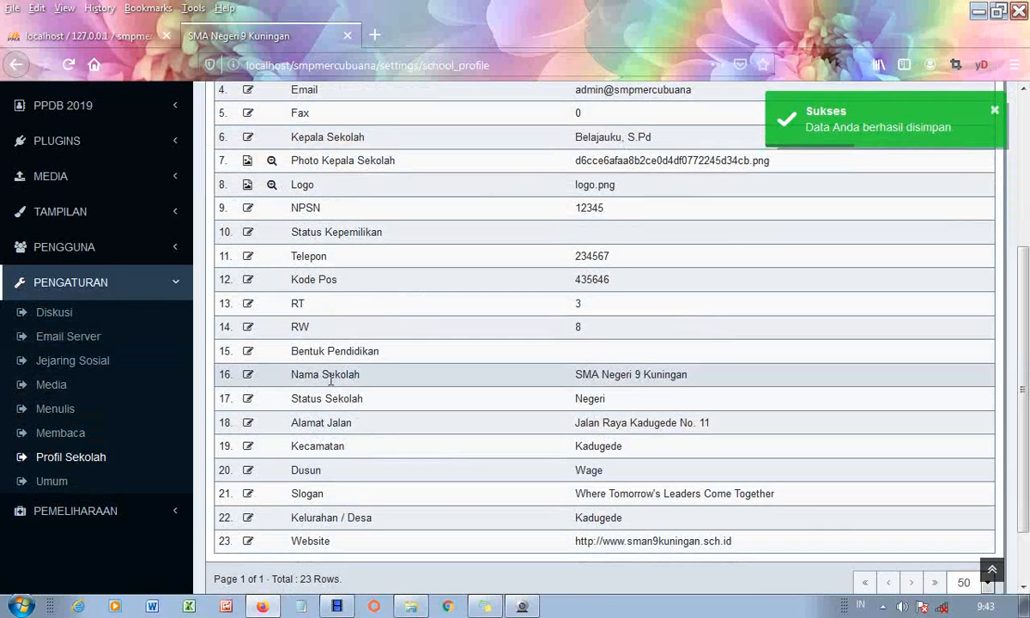
pyautogui.click(250, 376)
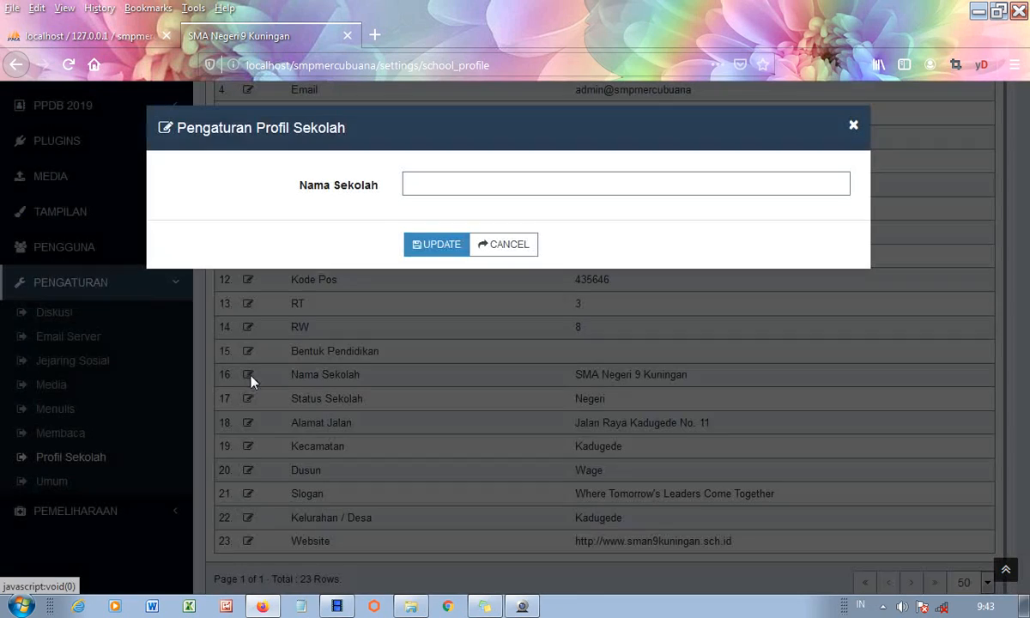
pyautogui.click(424, 181)
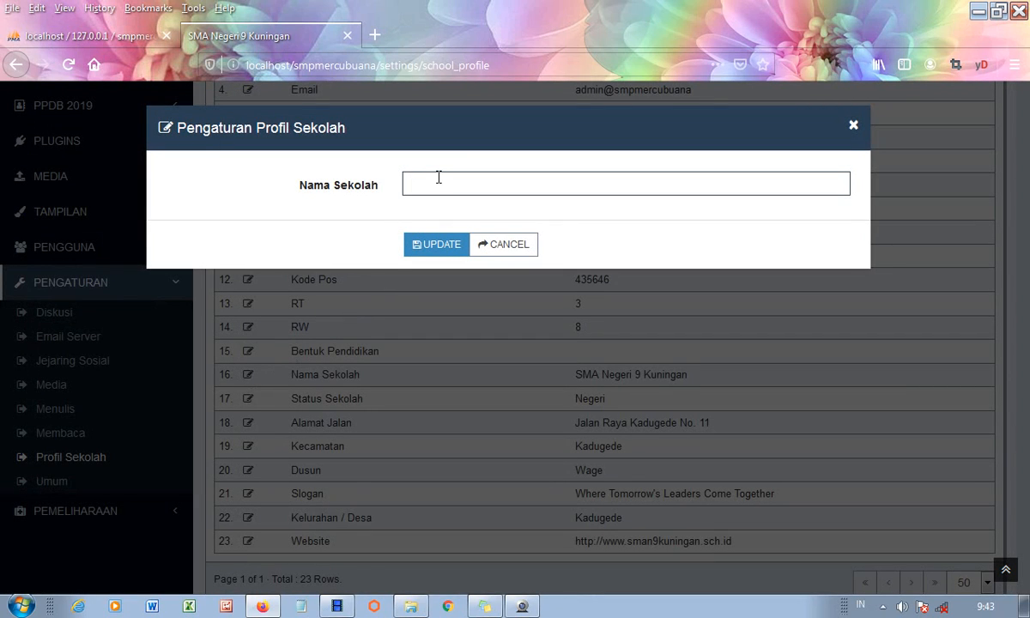
pyautogui.write('SMP')
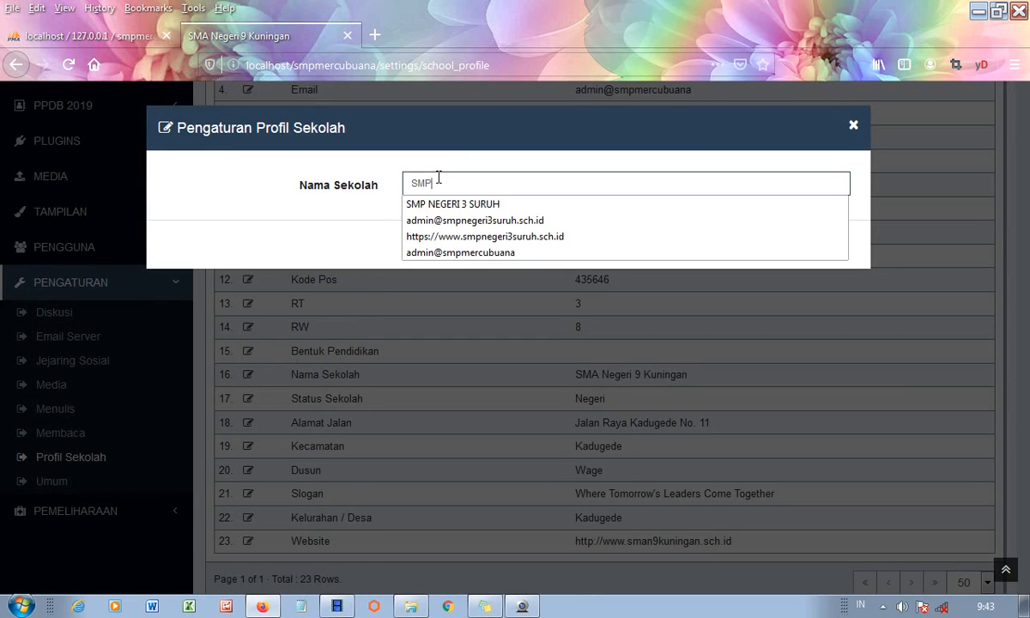
pyautogui.write(' MER')
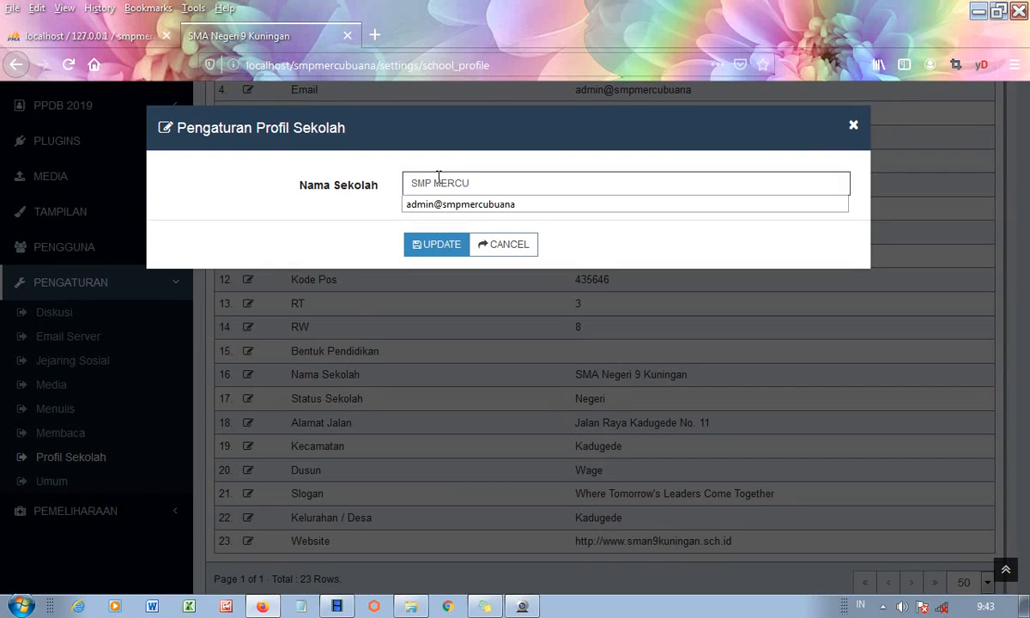
pyautogui.write('CU BUANA')
pyautogui.click(451, 249)
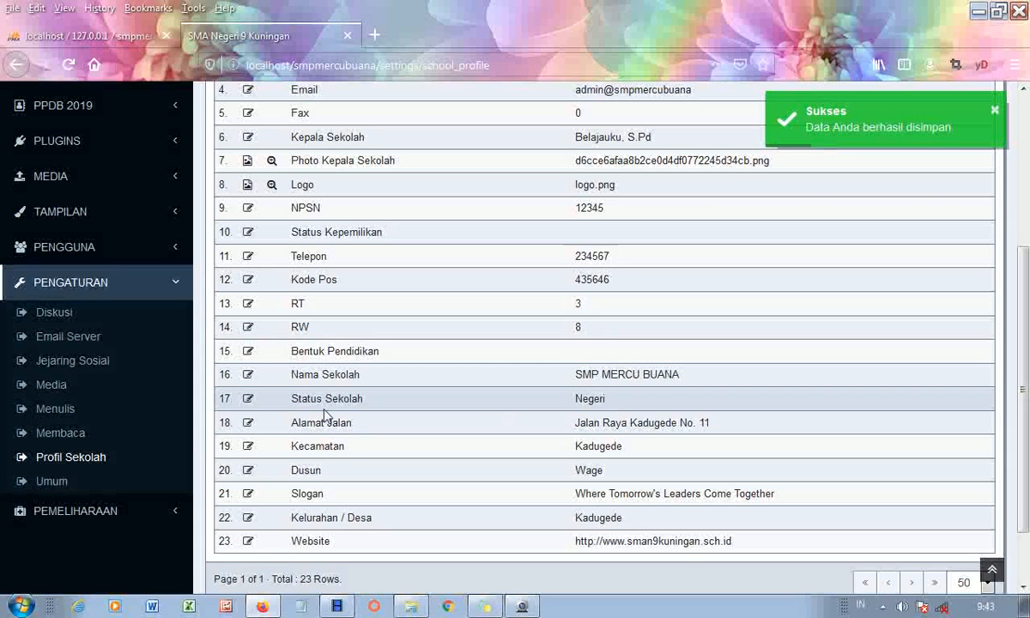
# - Switch Status Sekolah from Negeri to Swasta and save it
pyautogui.click(248, 399)
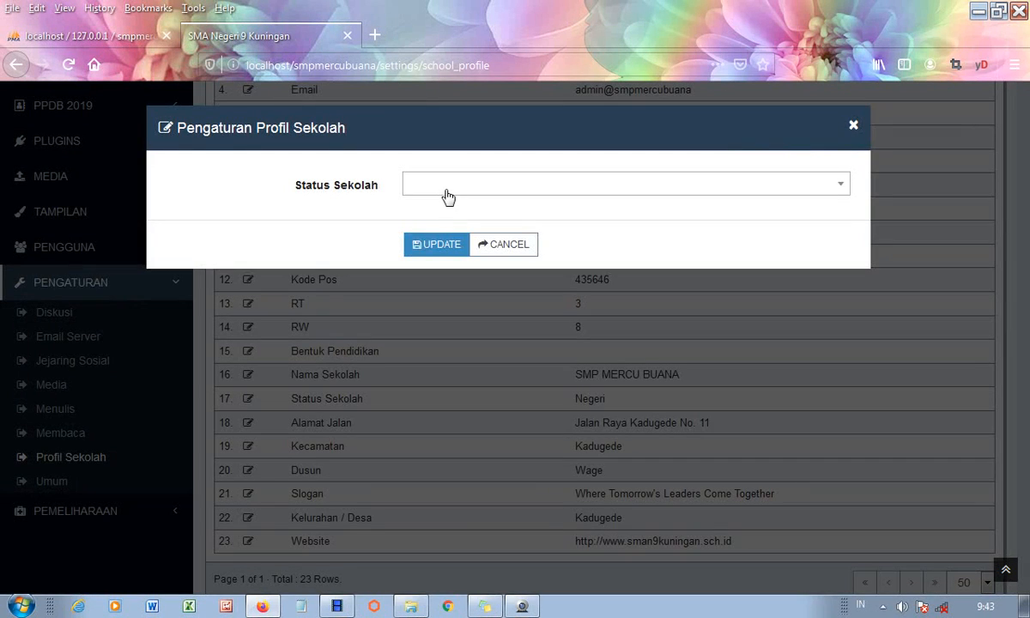
pyautogui.click(429, 187)
pyautogui.write('S')
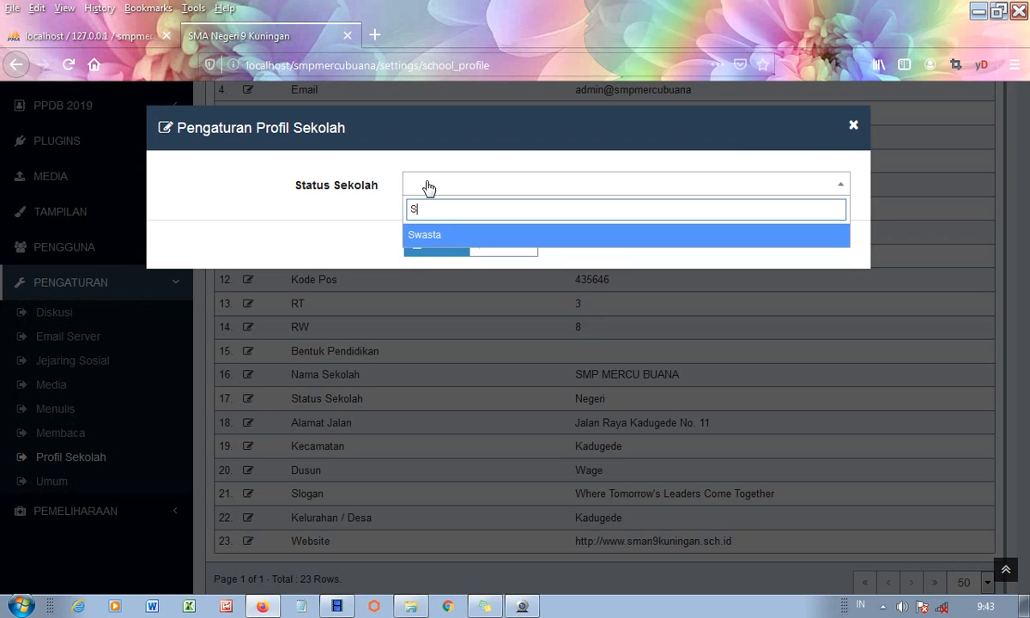
pyautogui.write('WASTA')
pyautogui.click(613, 268)
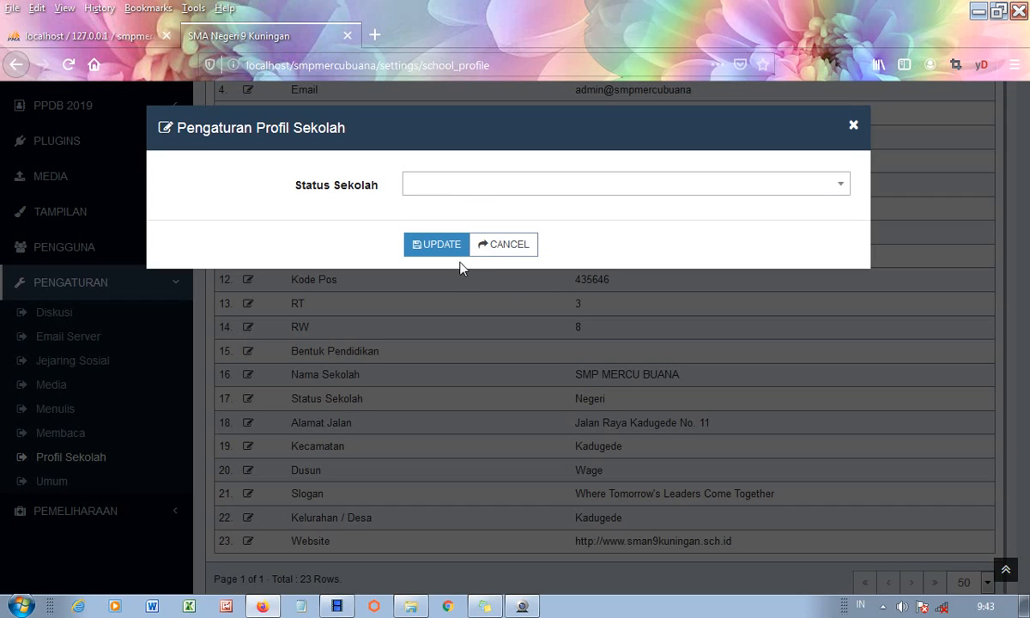
pyautogui.click(425, 185)
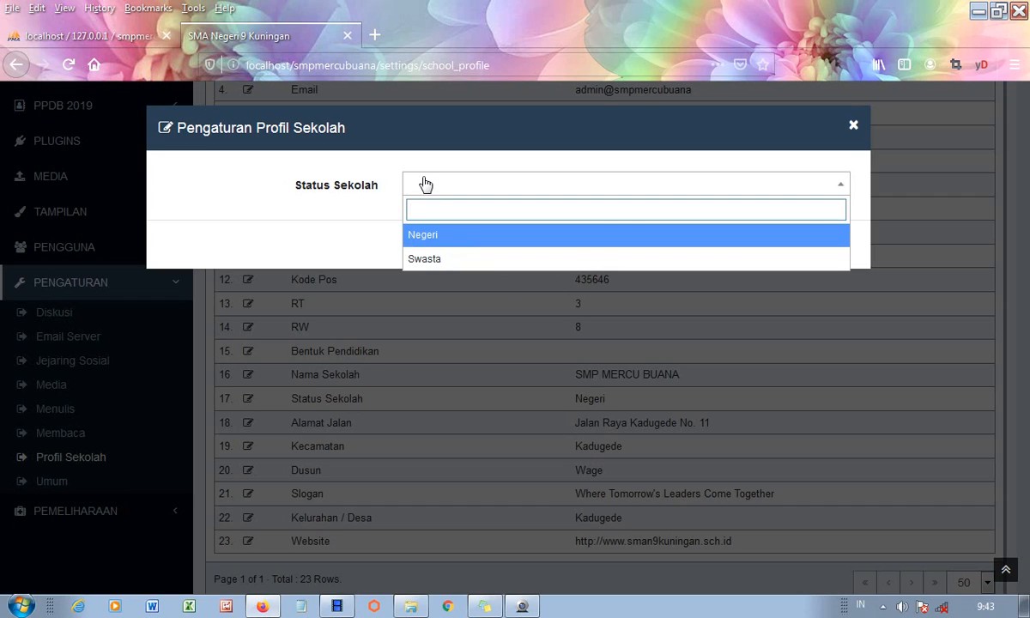
pyautogui.click(429, 260)
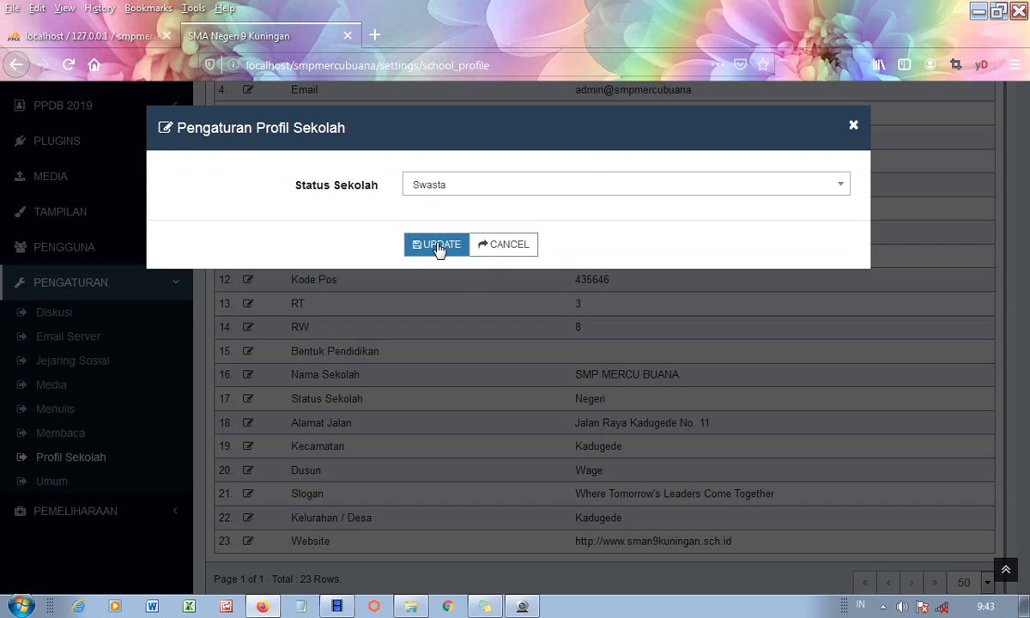
pyautogui.click(439, 247)
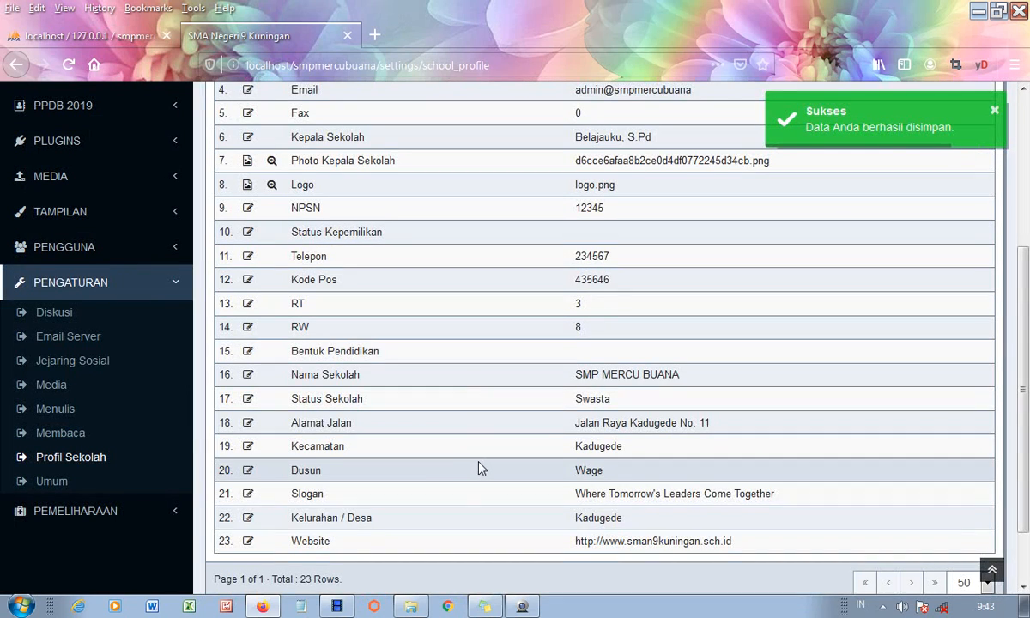
pyautogui.scroll(-3, 482, 468)
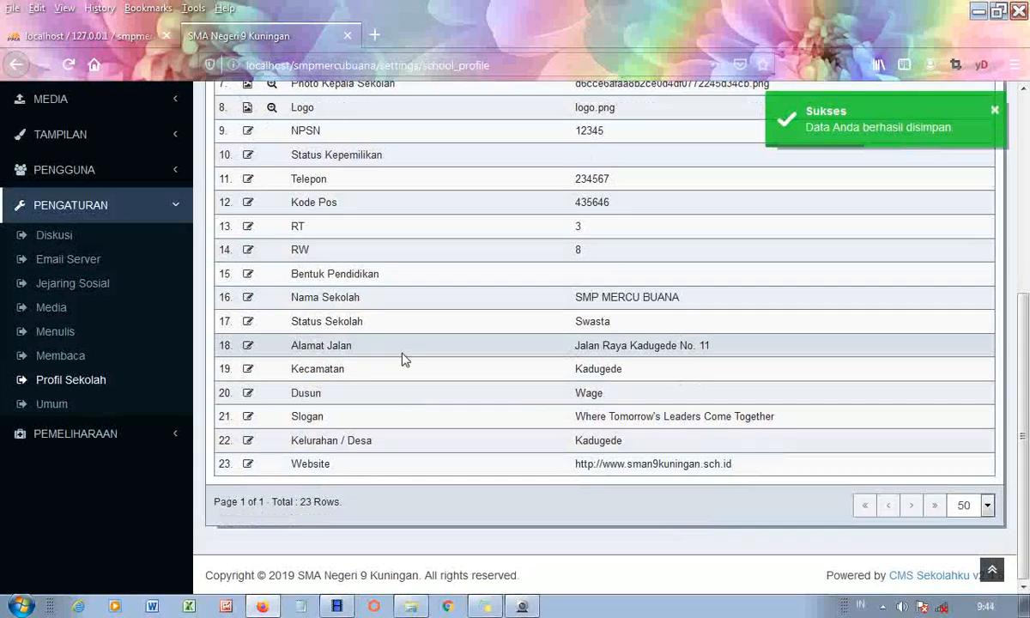
pyautogui.click(247, 346)
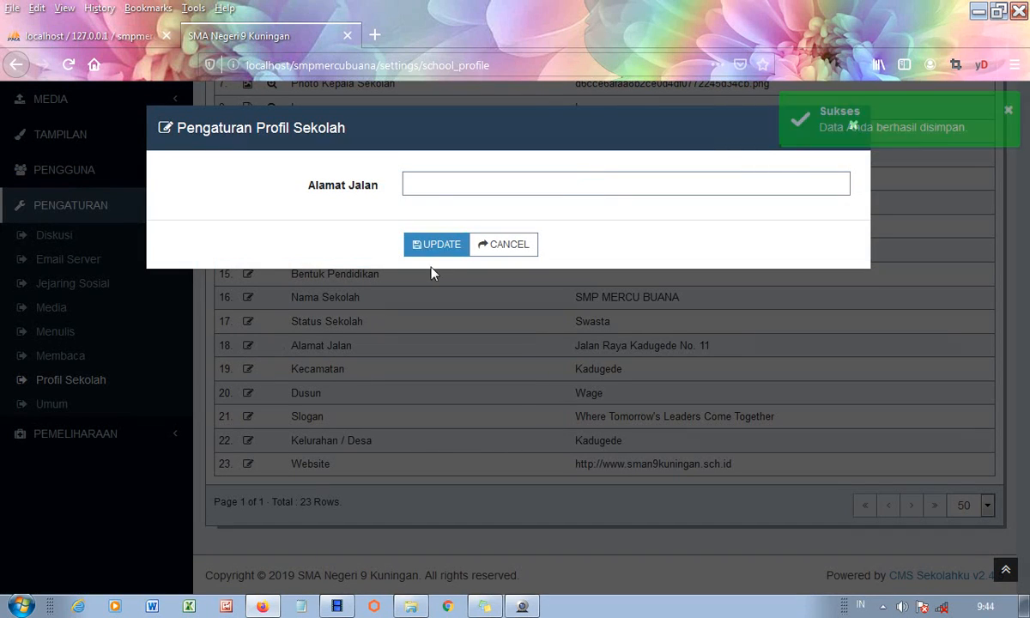
pyautogui.click(430, 182)
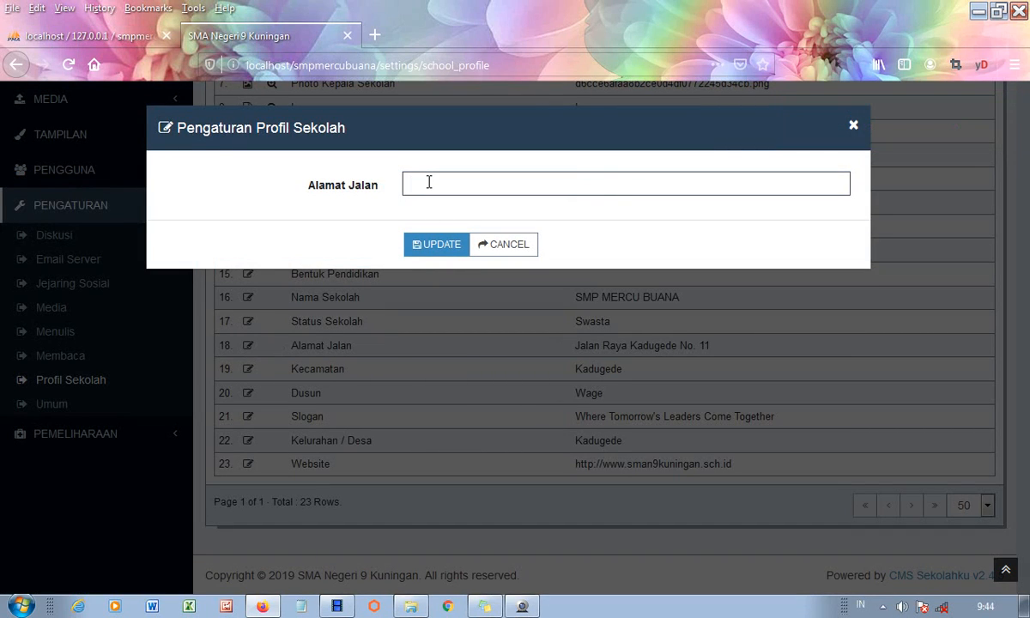
pyautogui.write('jL. M')
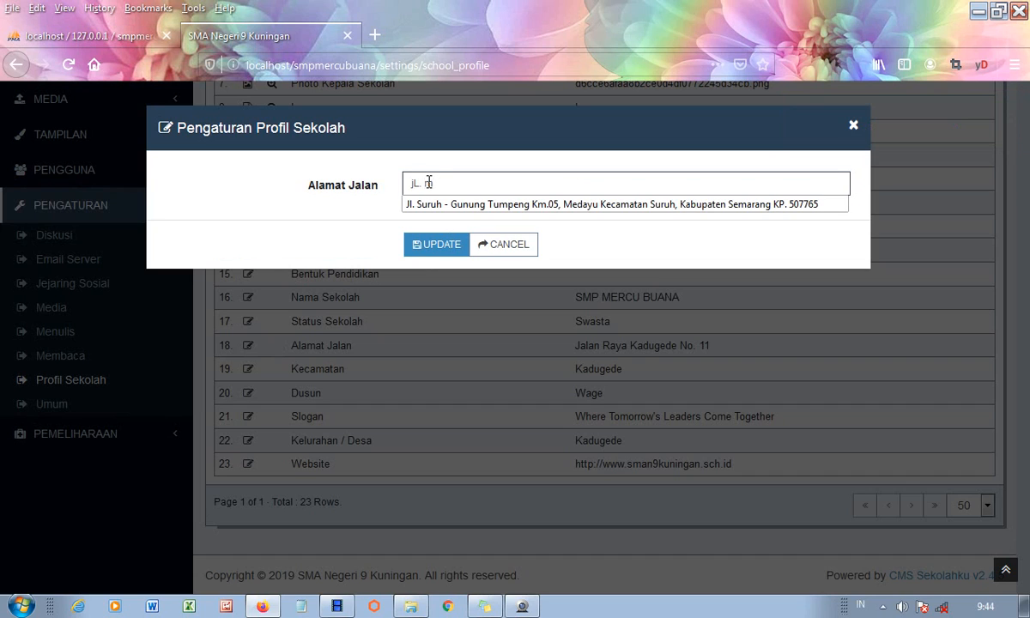
pyautogui.write('ERDEKA ')
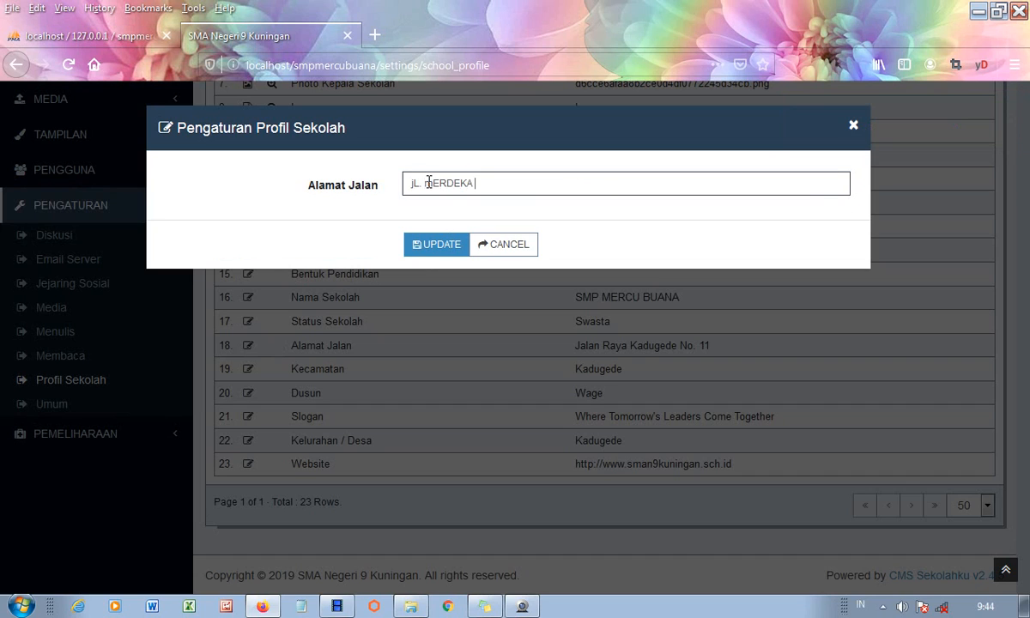
pyautogui.write('NO. 10')
pyautogui.moveTo(518, 179); pyautogui.dragTo(400, 183)
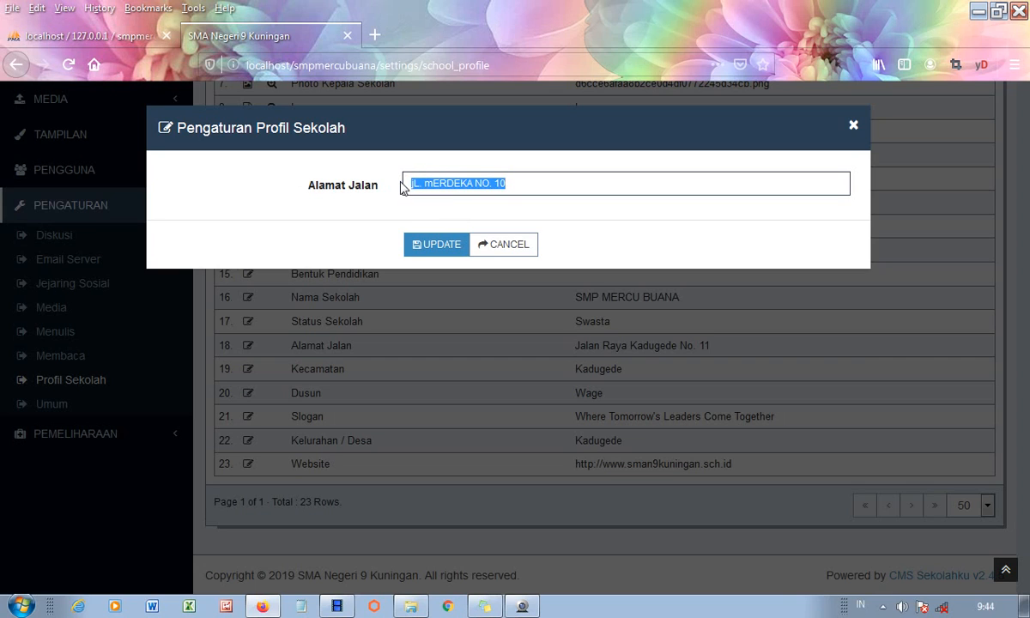
pyautogui.write('Jl')
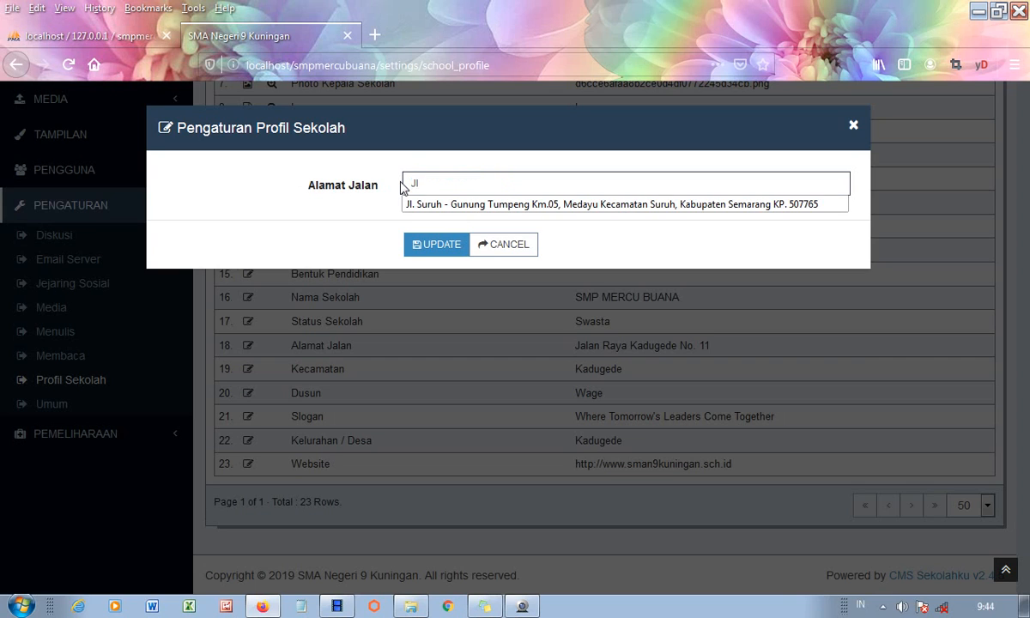
pyautogui.write('. Merdeka no. 10')
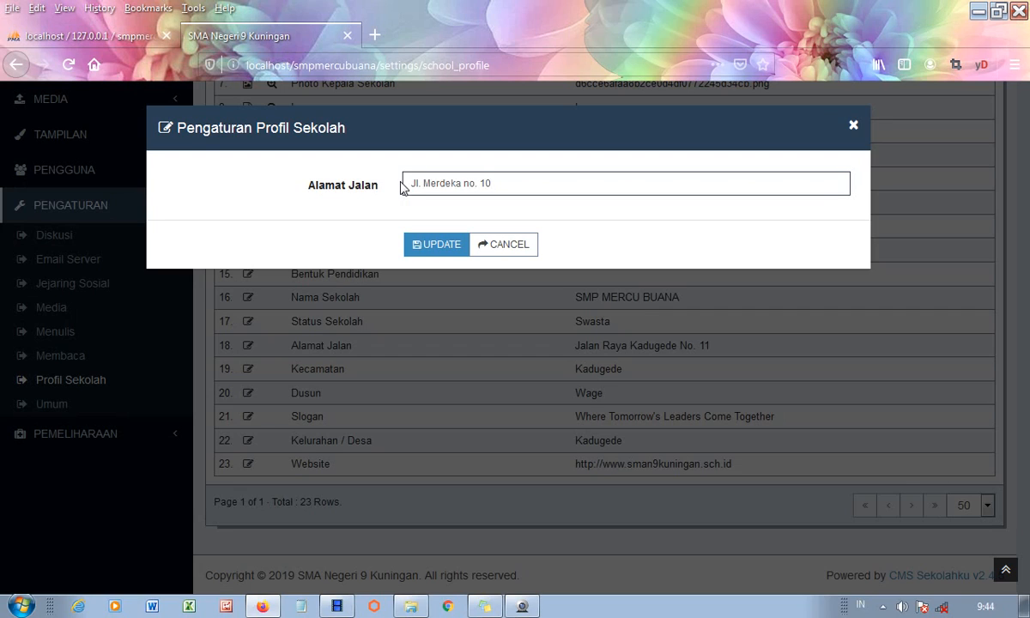
pyautogui.click(442, 249)
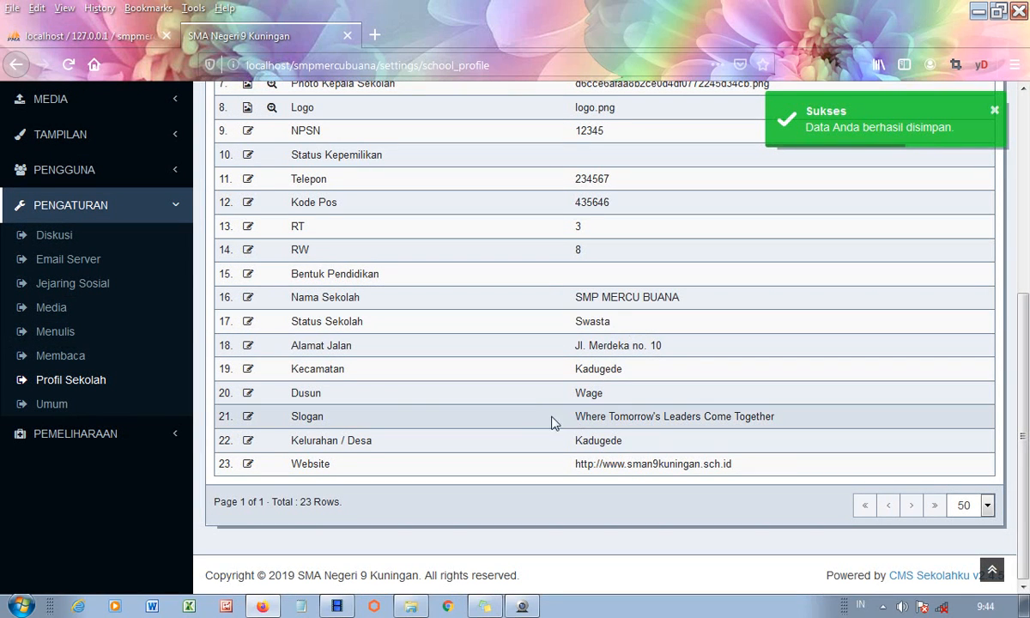
# - Set the Kecamatan to sinau
pyautogui.click(249, 371)
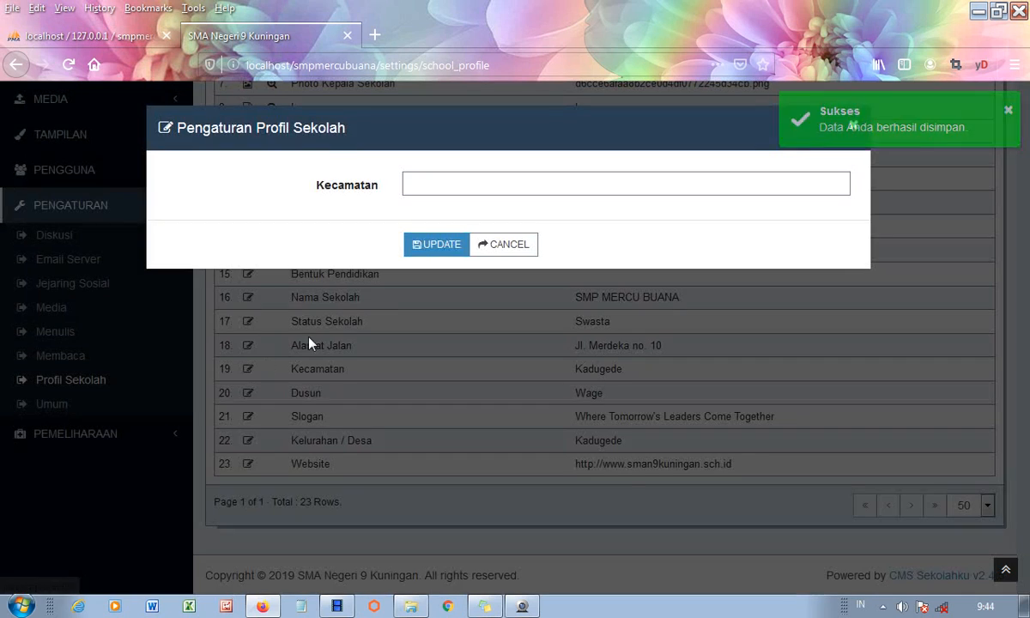
pyautogui.click(414, 184)
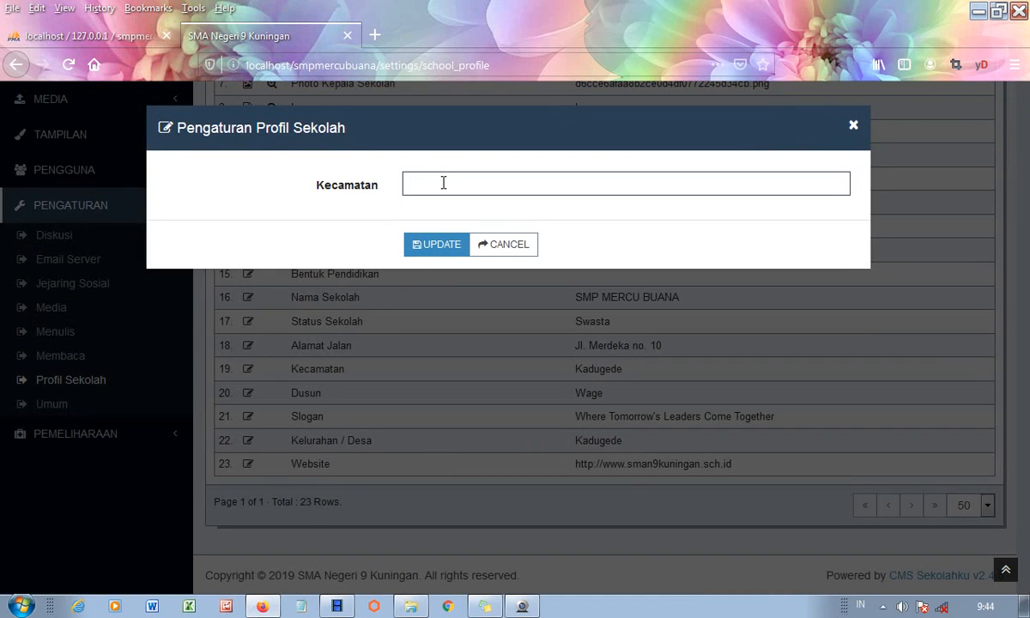
pyautogui.write('sinau')
pyautogui.click(427, 244)
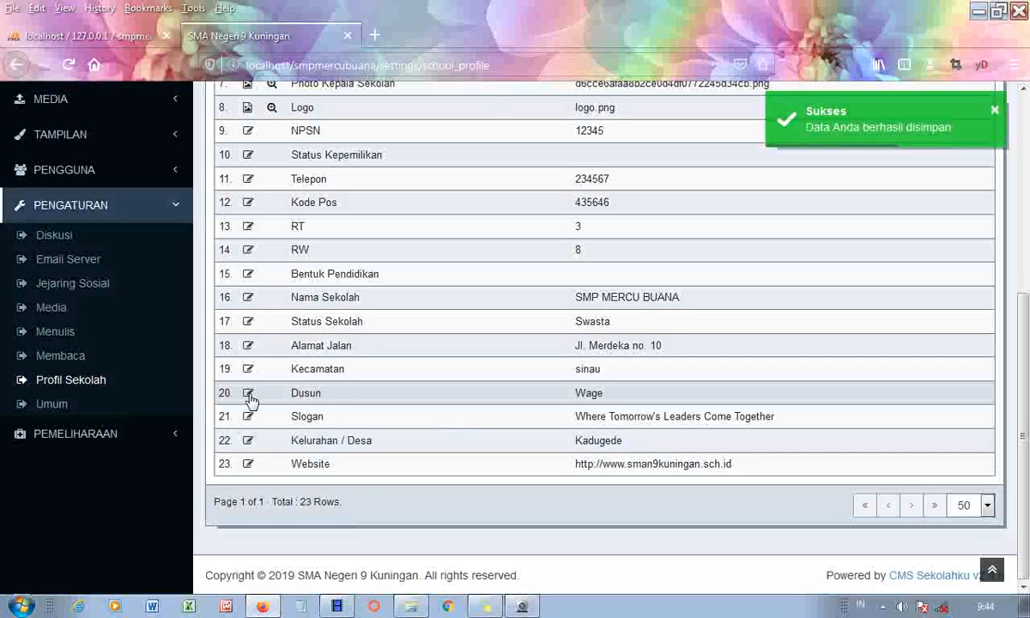
# - Change the Nama Dusun from Wage to melayu
pyautogui.click(248, 395)
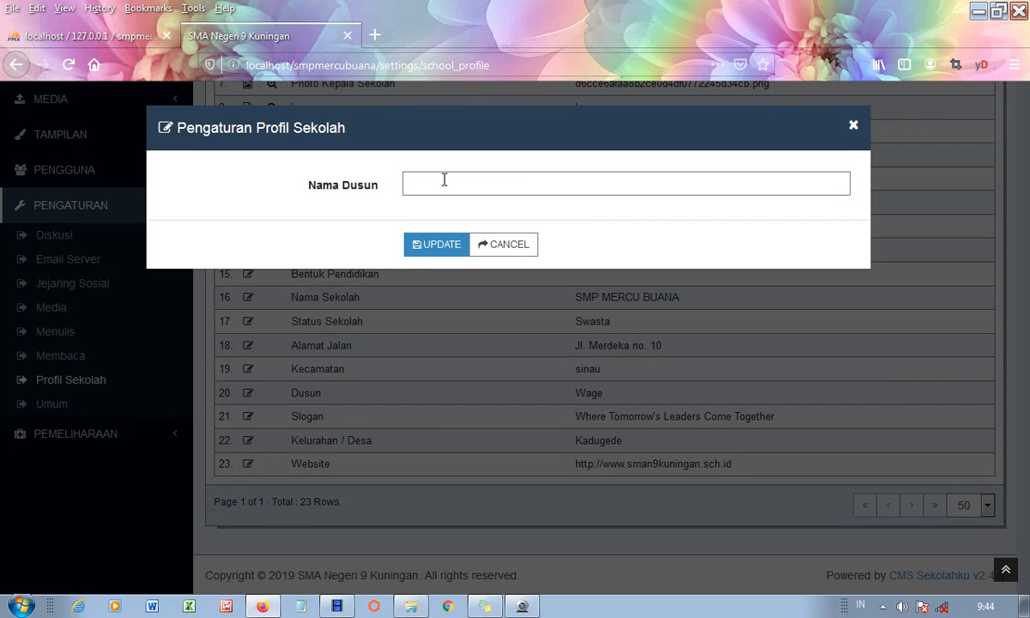
pyautogui.click(444, 180)
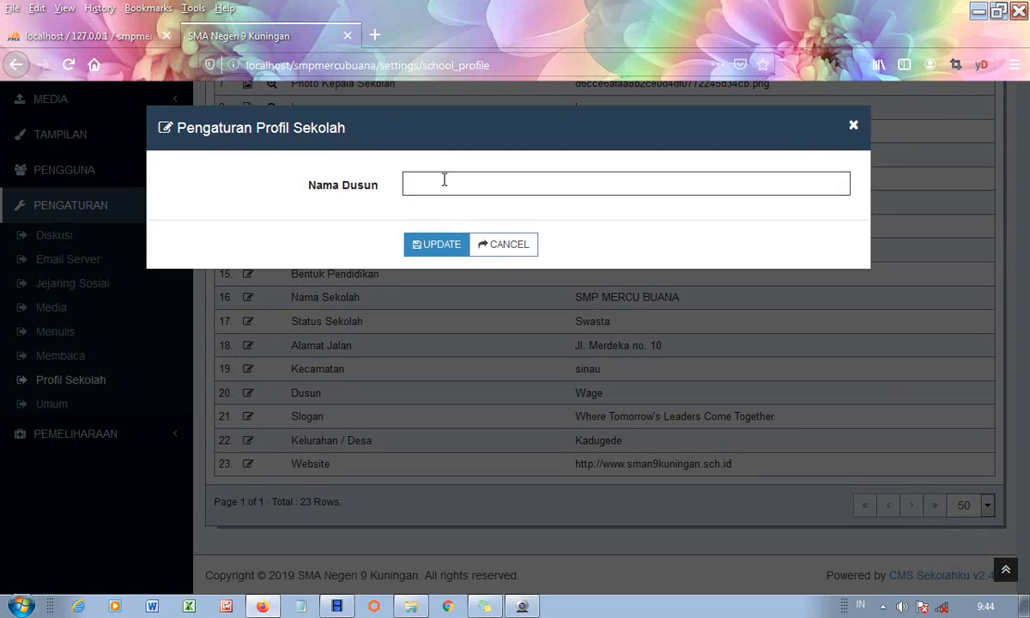
pyautogui.write('m')
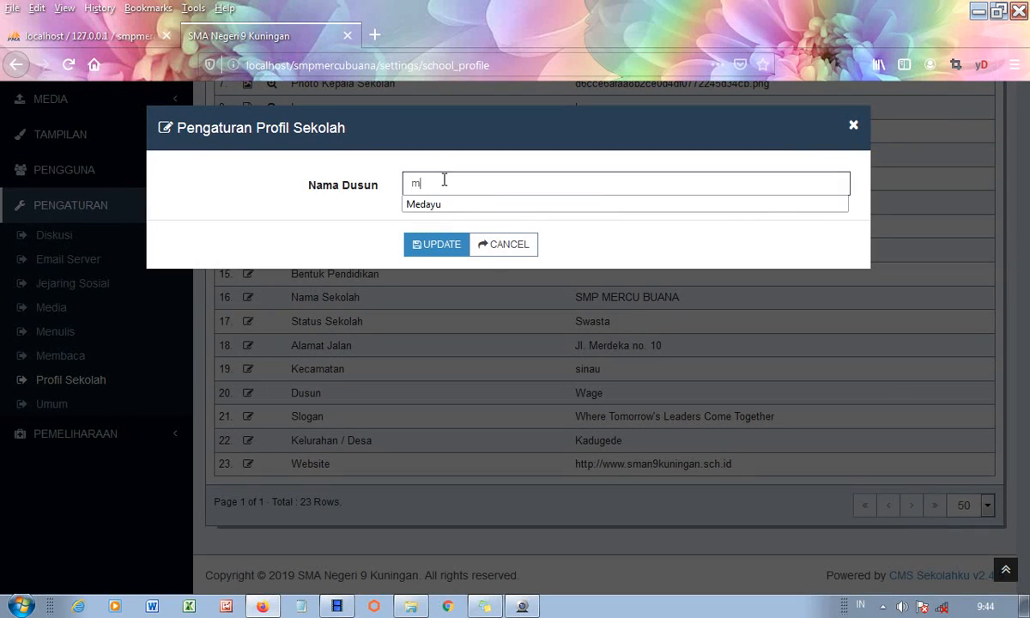
pyautogui.write('elayu')
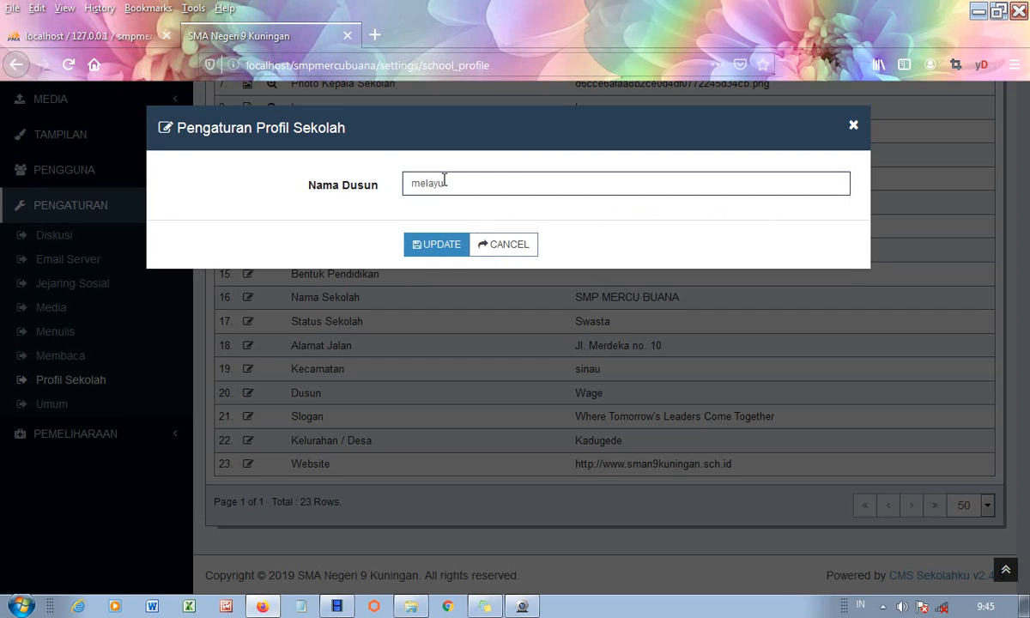
pyautogui.click(435, 249)
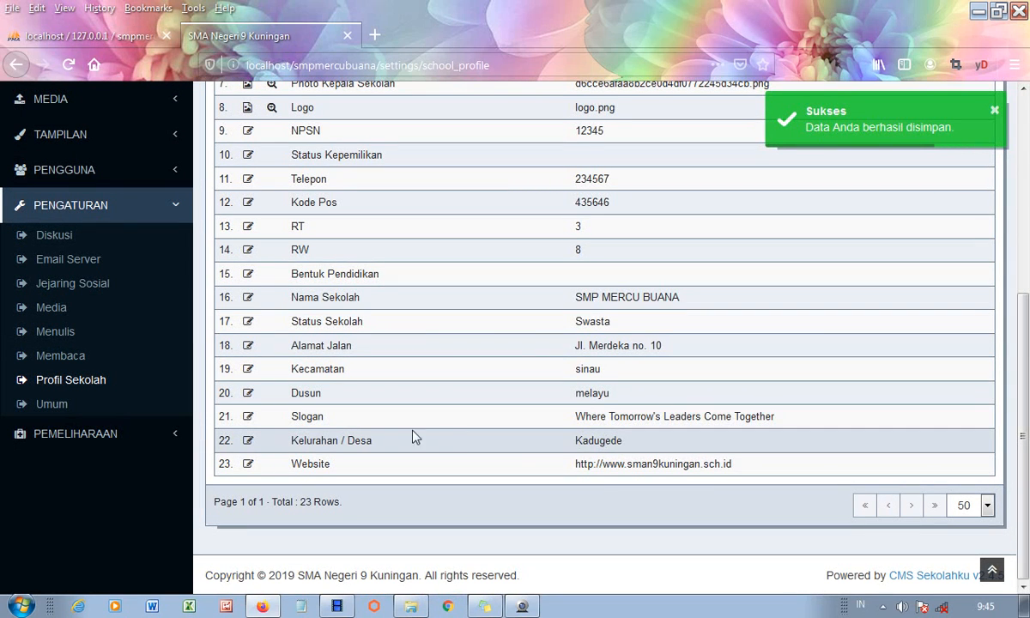
# - Set the school slogan to 'Maju pantang mundur'
pyautogui.click(248, 418)
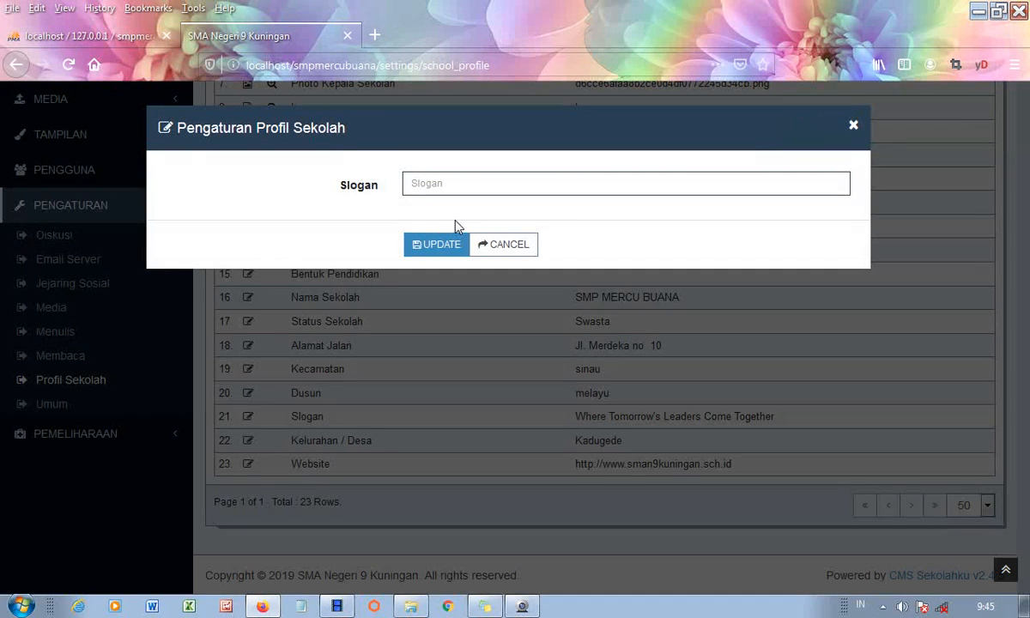
pyautogui.write('Maju pantang mundur')
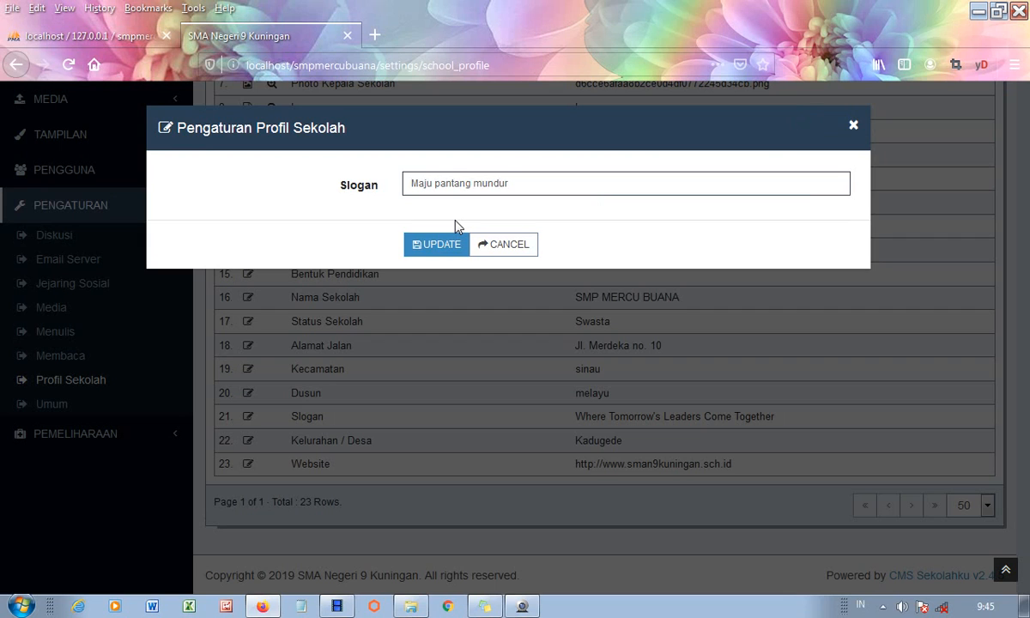
pyautogui.click(465, 246)
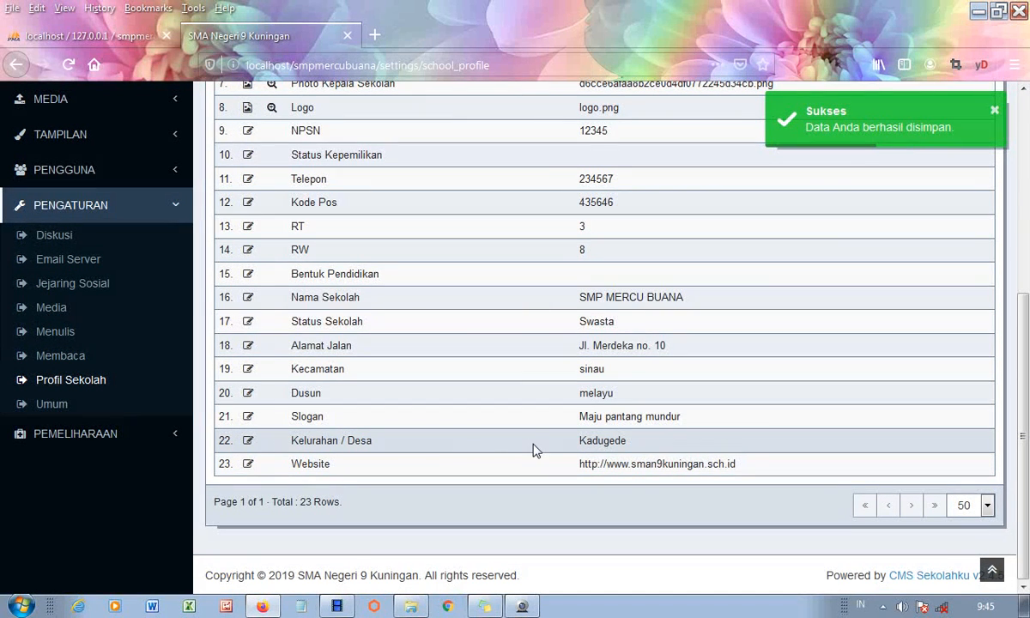
# - Change the Kelurahan / Desa from Kadugede to Melayu
pyautogui.click(248, 441)
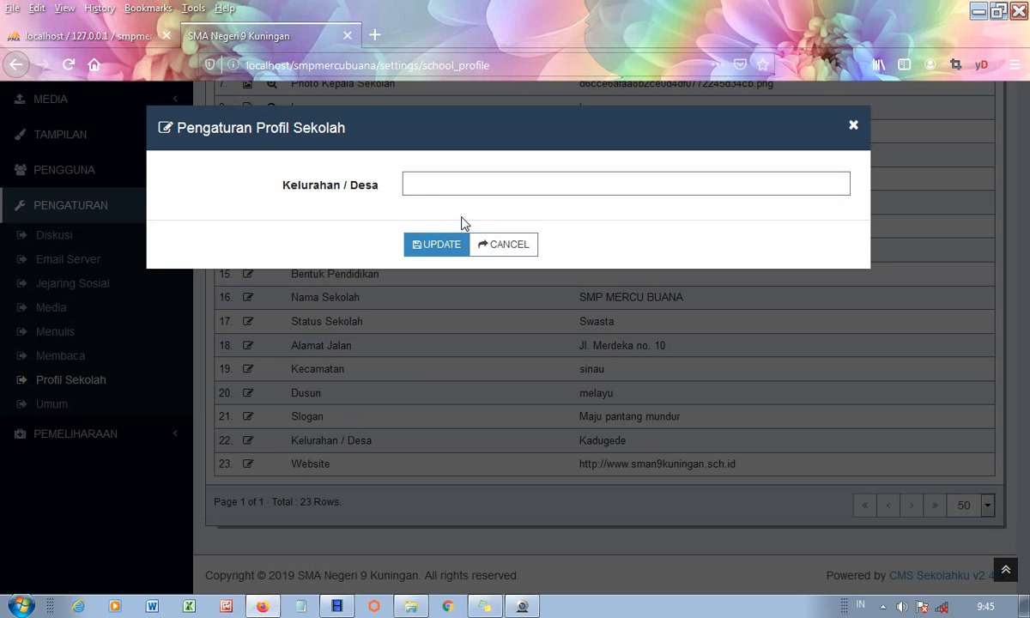
pyautogui.click(421, 189)
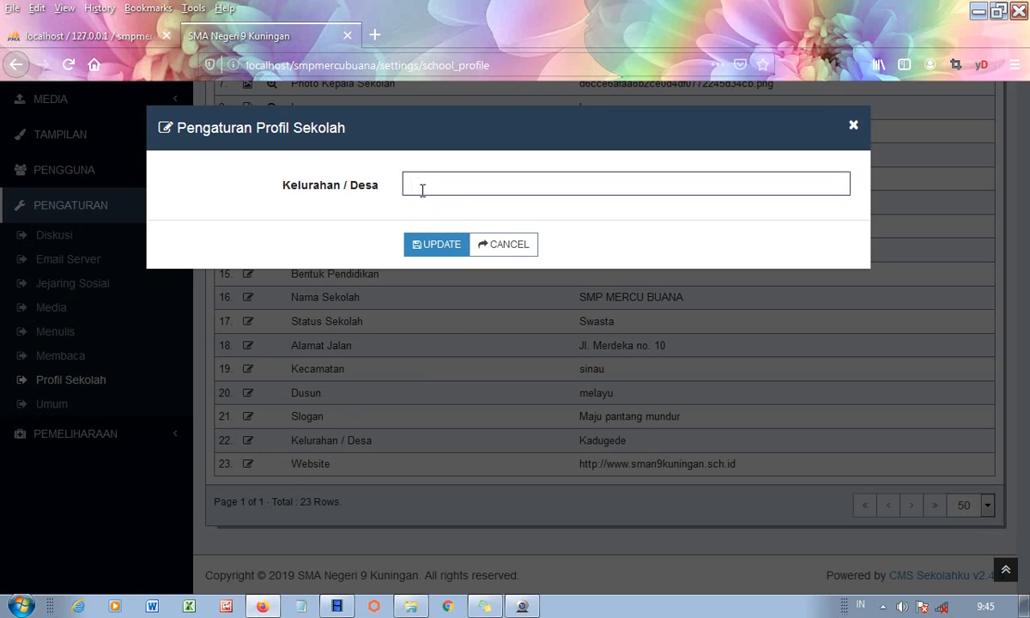
pyautogui.write('Melaj')
pyautogui.press('BackSpace')
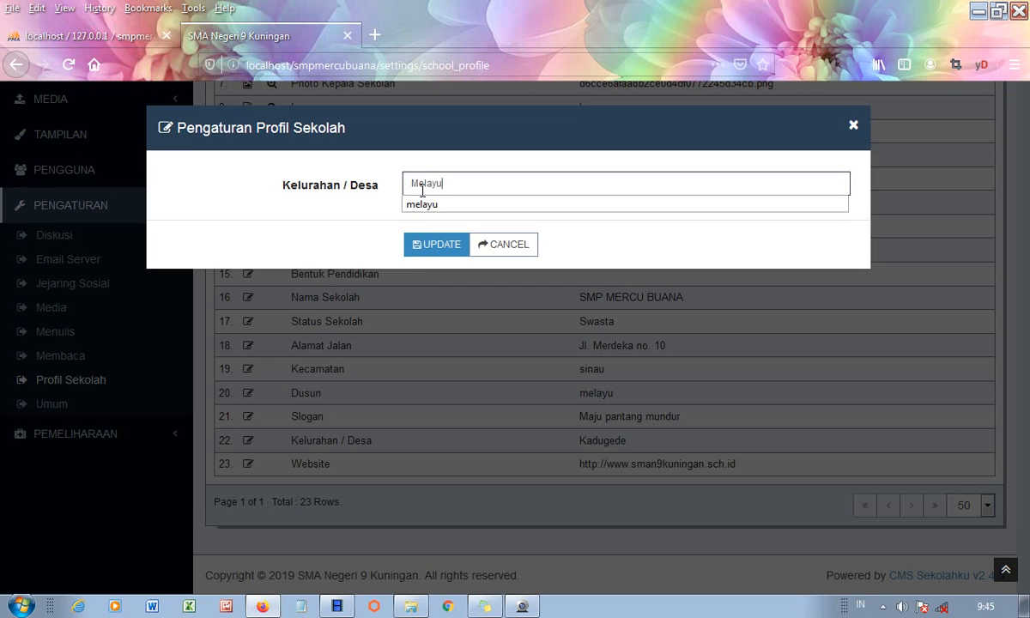
pyautogui.click(431, 252)
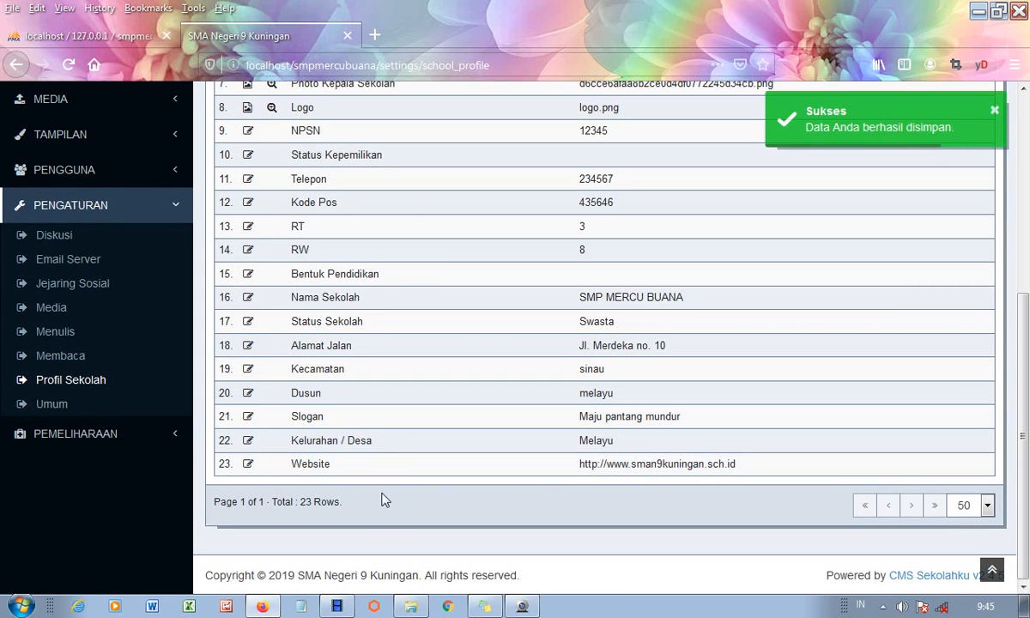
pyautogui.click(249, 465)
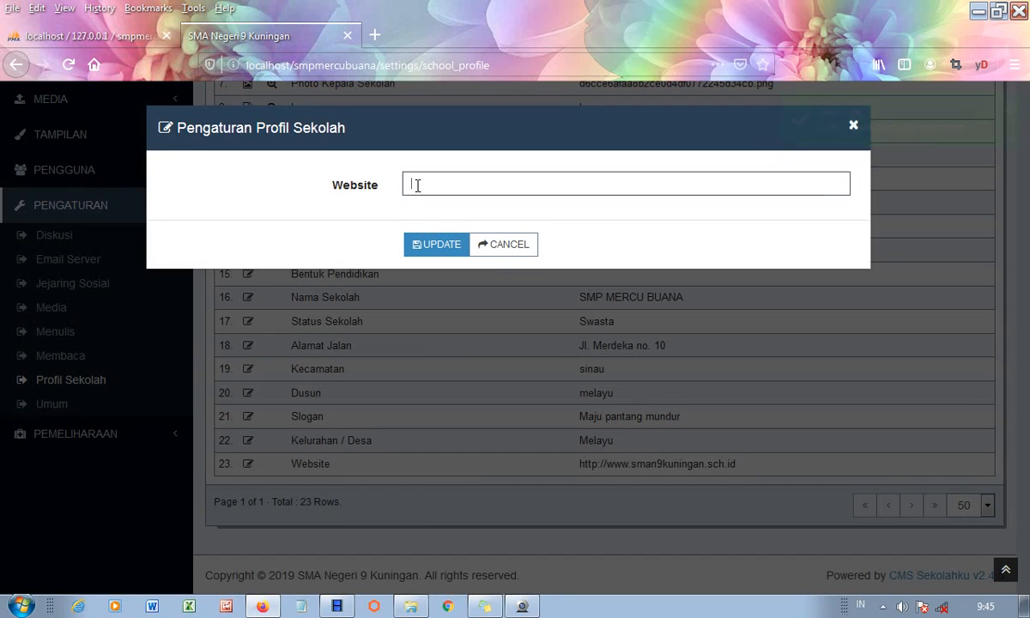
pyautogui.write('http')
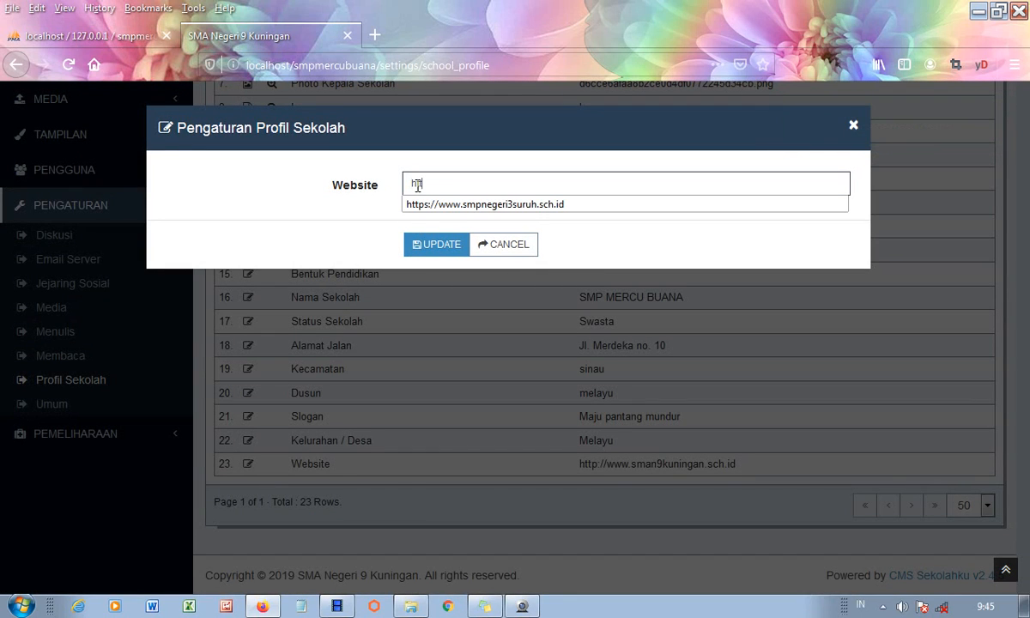
pyautogui.write(':')
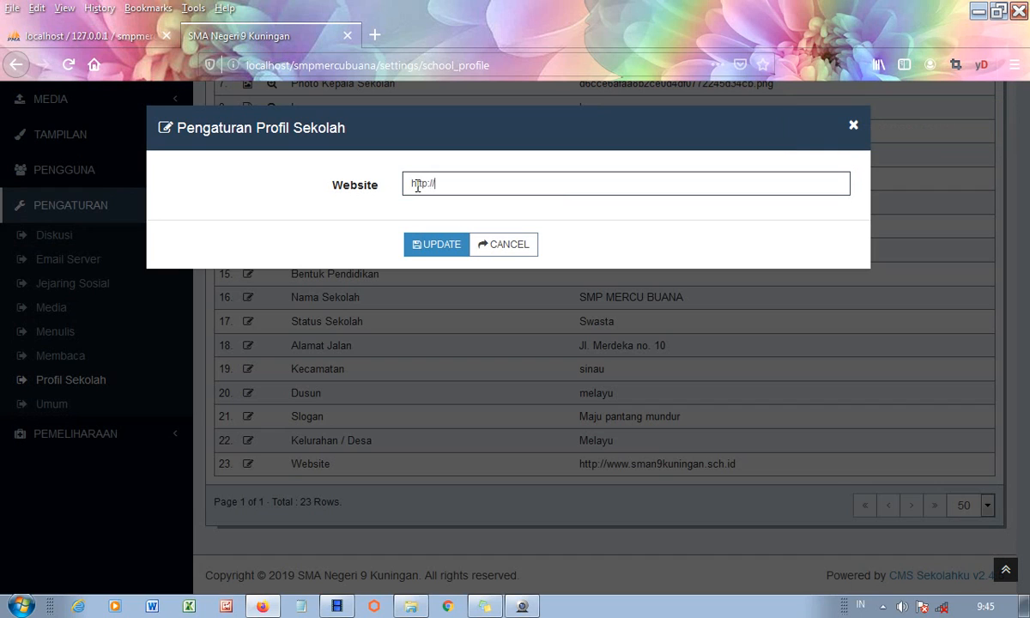
pyautogui.write('//www.smpmercubua')
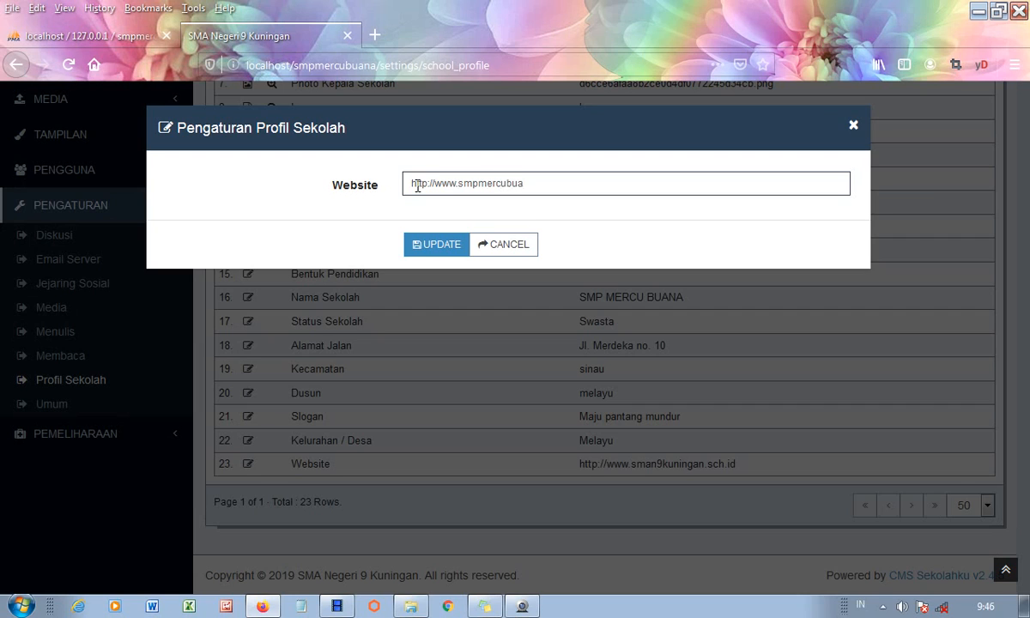
pyautogui.write('na.sch.id')
pyautogui.click(429, 247)
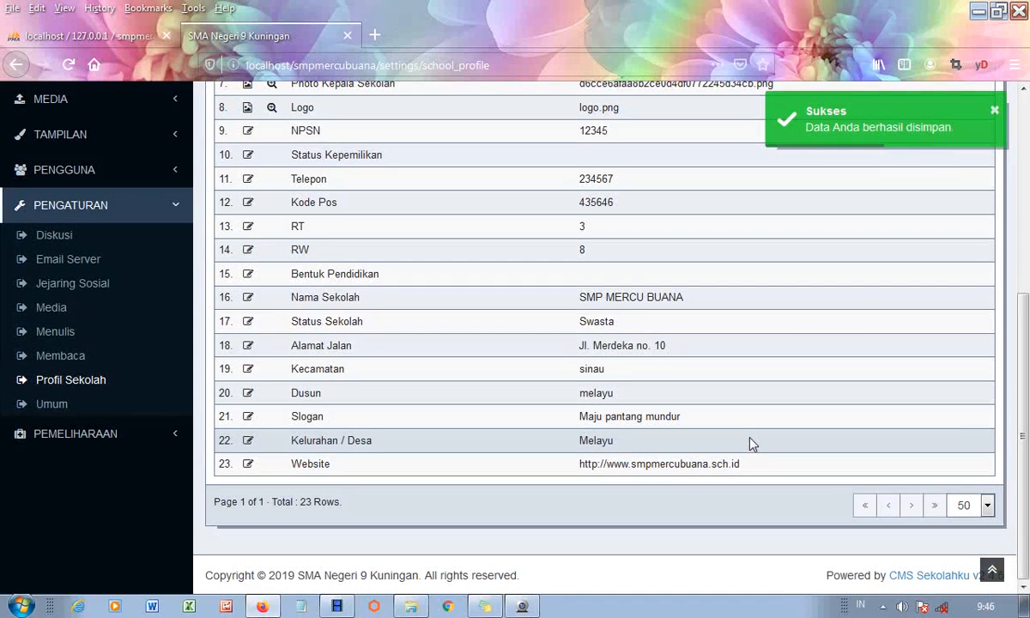
pyautogui.scroll(4, 708, 249)
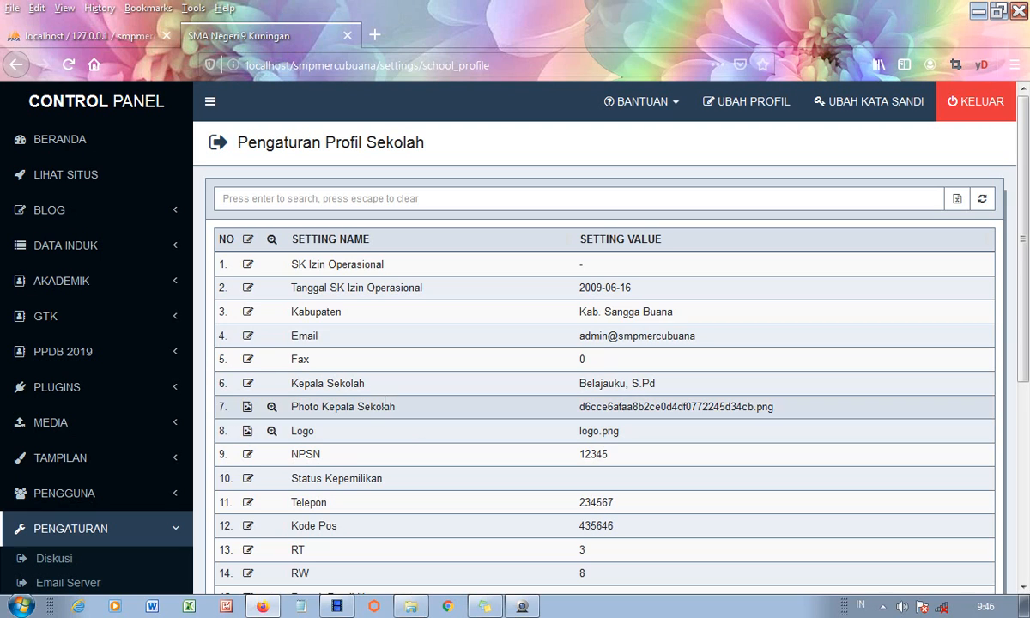
pyautogui.rightClick(75, 183)
# - View the public SMP MERCU BUANA homepage in a new tab, checking slogan 'Maju pantang mundur' and contact details
pyautogui.click(115, 178)
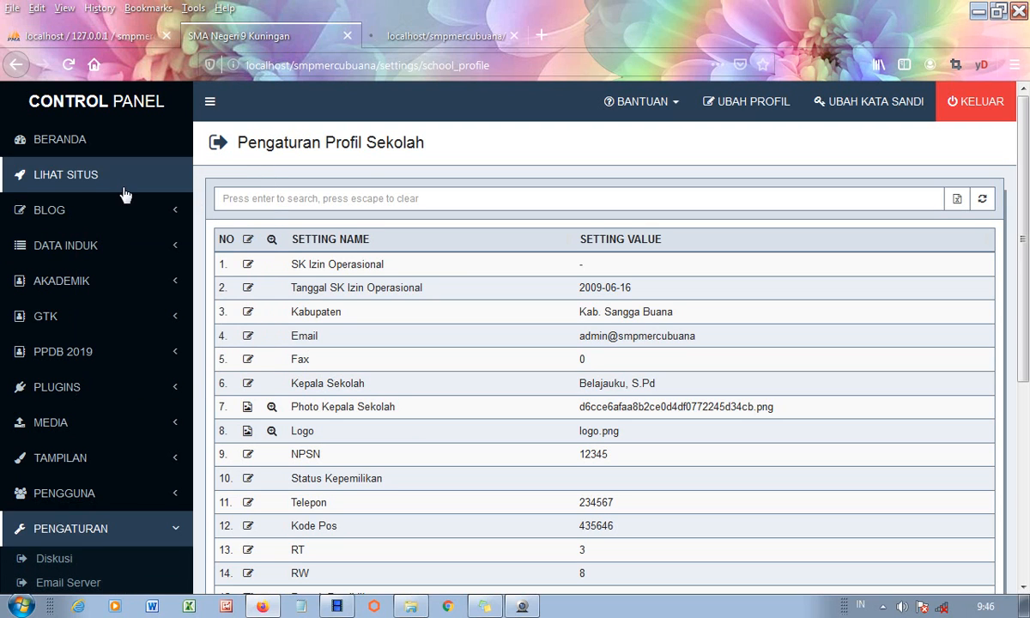
pyautogui.click(437, 36)
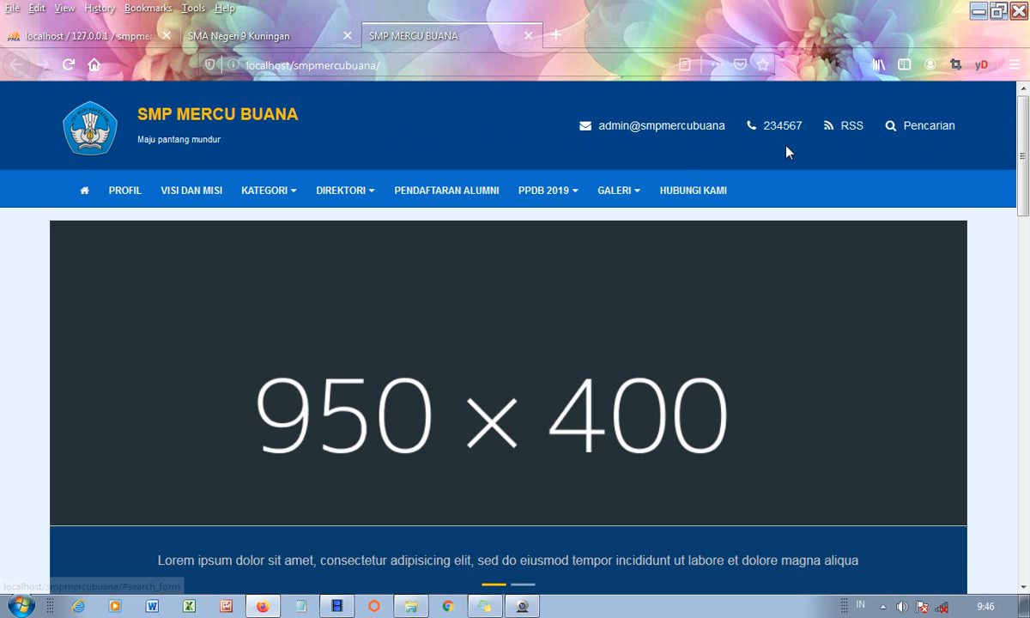
pyautogui.scroll(-4, 775, 382)
pyautogui.scroll(-5, 776, 391)
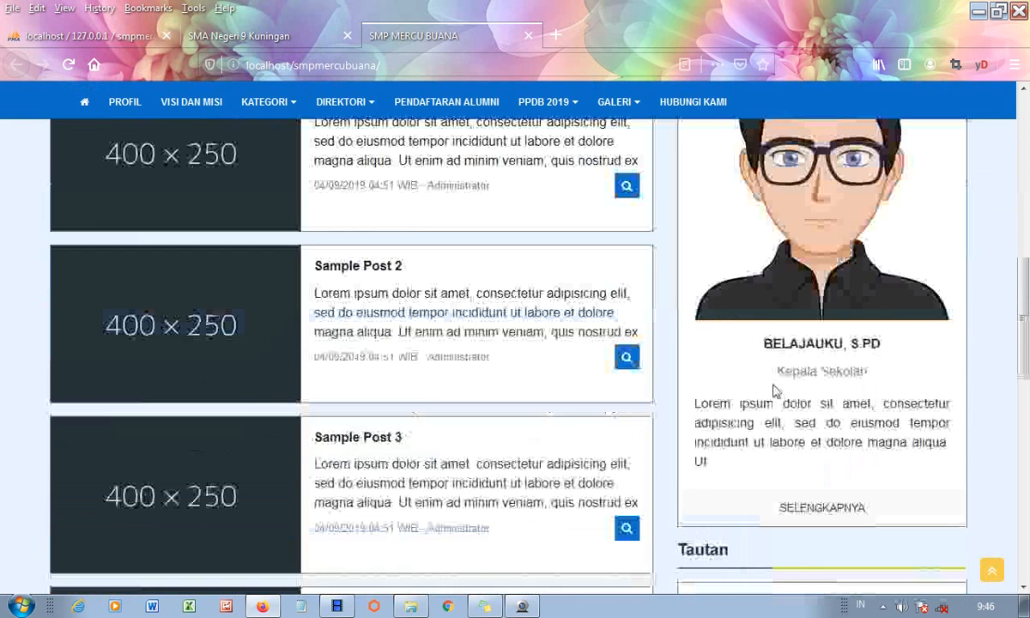
pyautogui.scroll(-5, 598, 268)
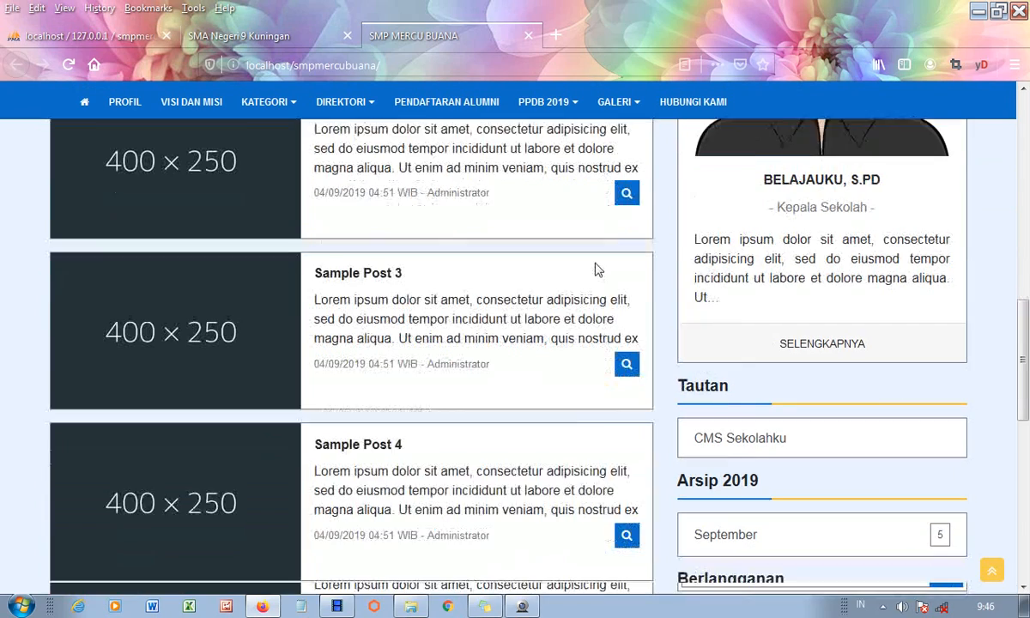
pyautogui.scroll(7, 597, 268)
pyautogui.scroll(6, 598, 269)
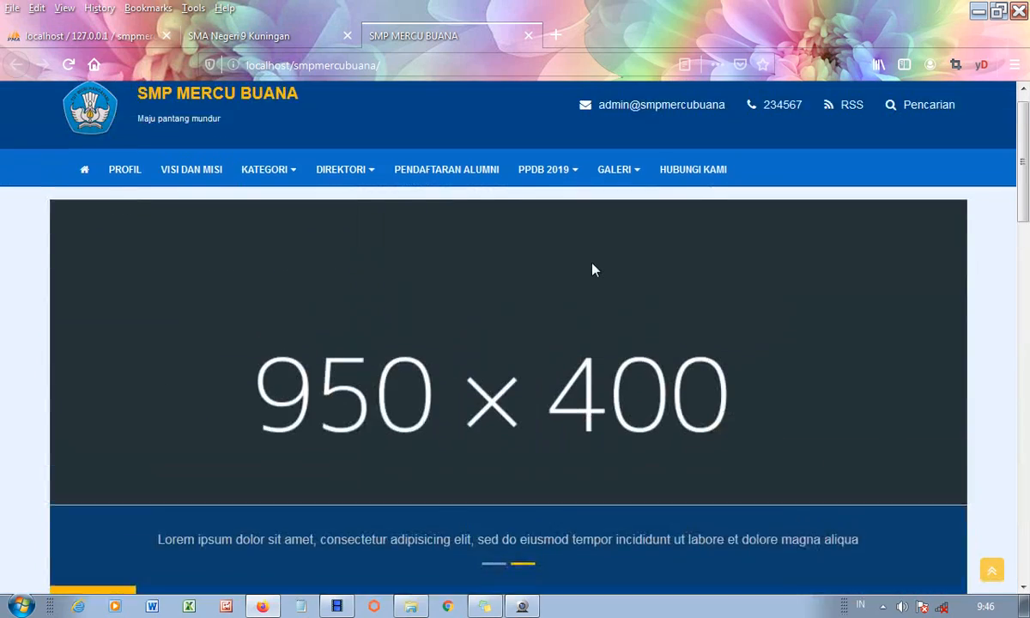
pyautogui.scroll(-5, 594, 268)
pyautogui.scroll(1, 592, 269)
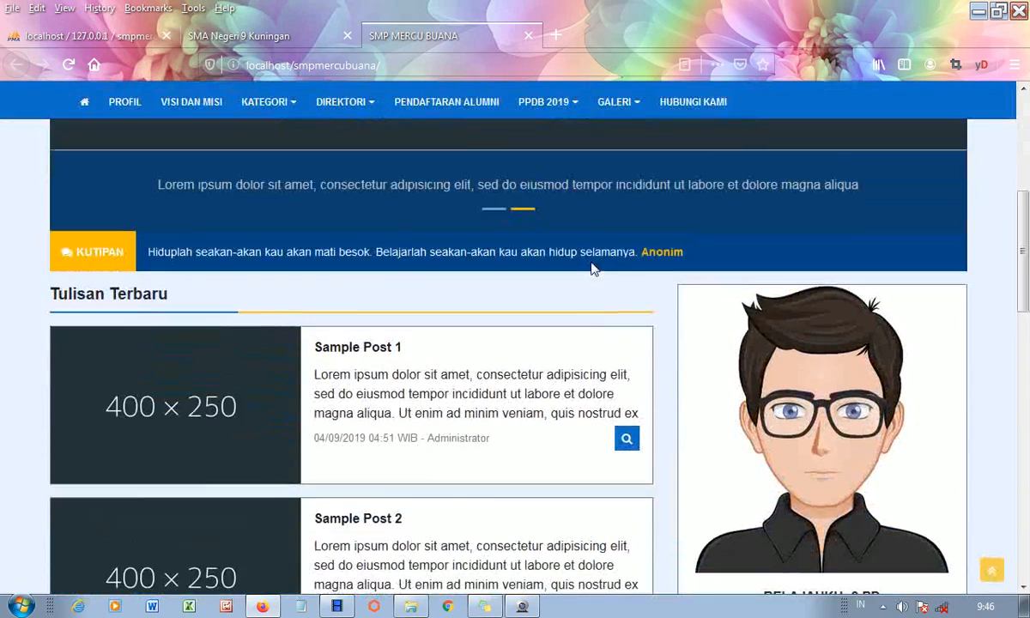